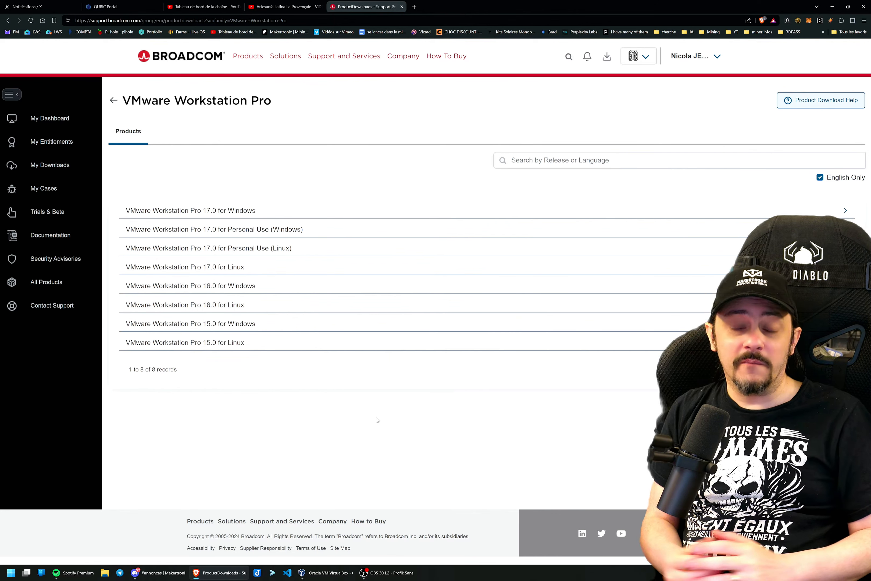
# Switch to Oracle VM VirtualBox to review its list of virtual machines, and return to the Broadcom download page.
pyautogui.click(327, 572)
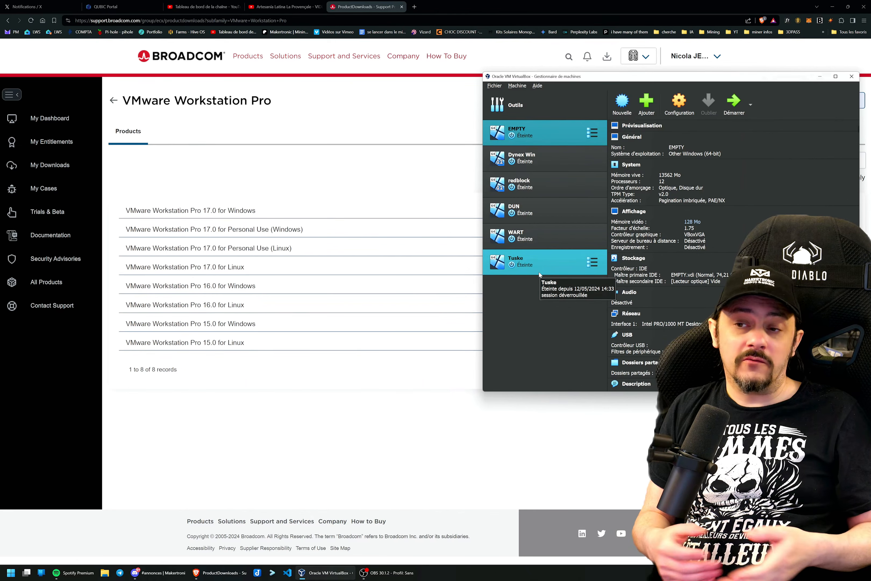
pyautogui.rightClick(527, 137)
pyautogui.click(509, 336)
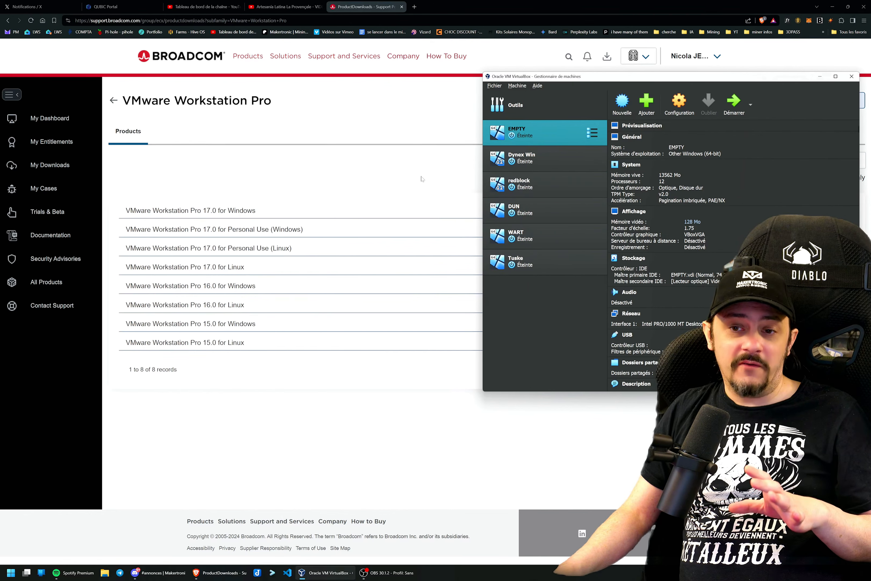
pyautogui.click(395, 175)
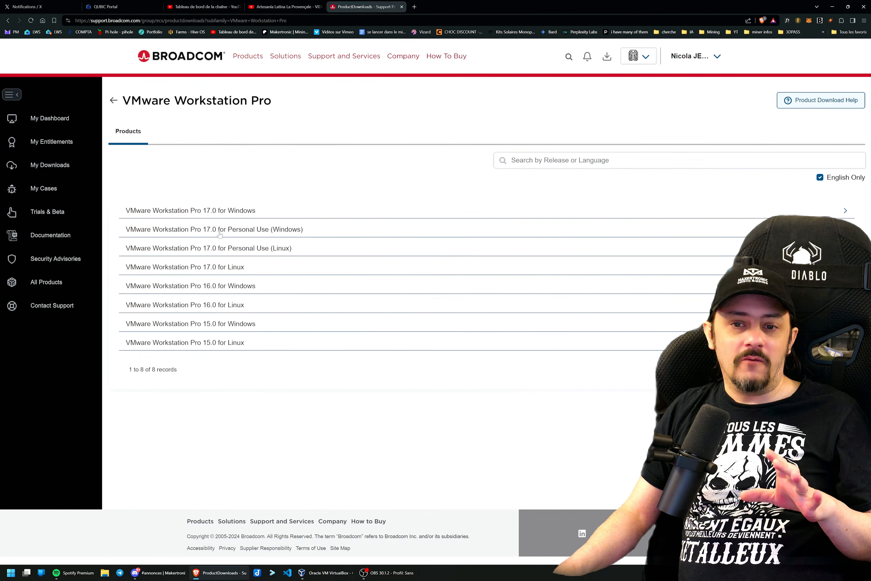
# Download release 17.5.2 of VMware Workstation Pro 17.0 for Personal Use (Windows).
pyautogui.click(251, 234)
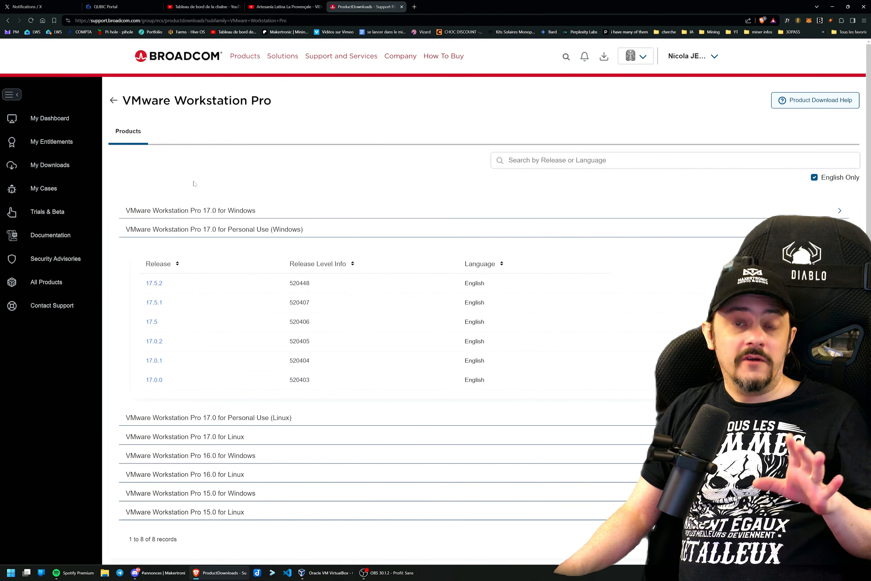
pyautogui.click(155, 284)
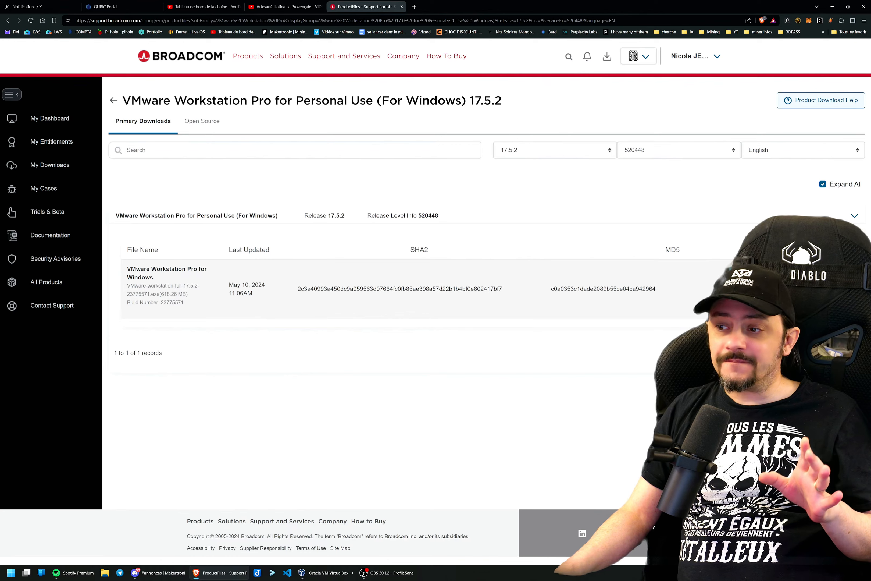
pyautogui.click(829, 288)
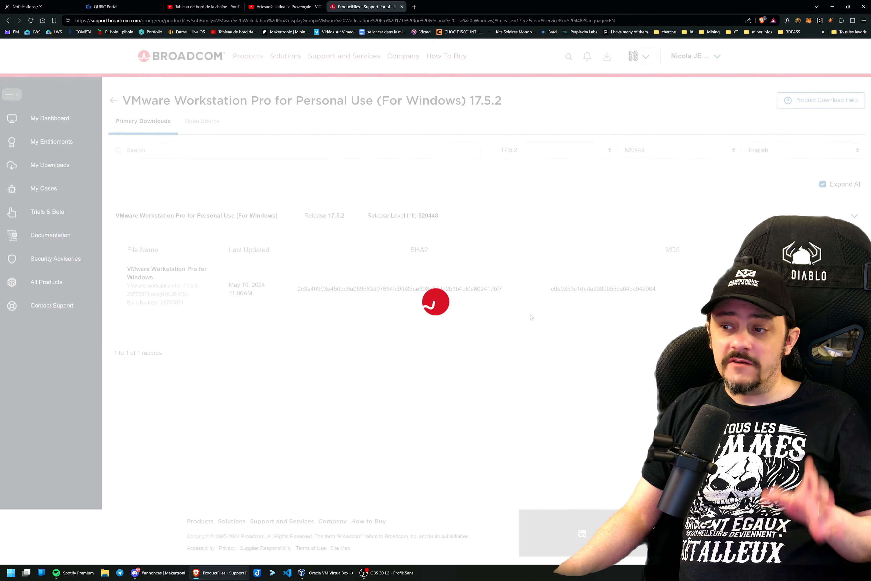
pyautogui.click(322, 572)
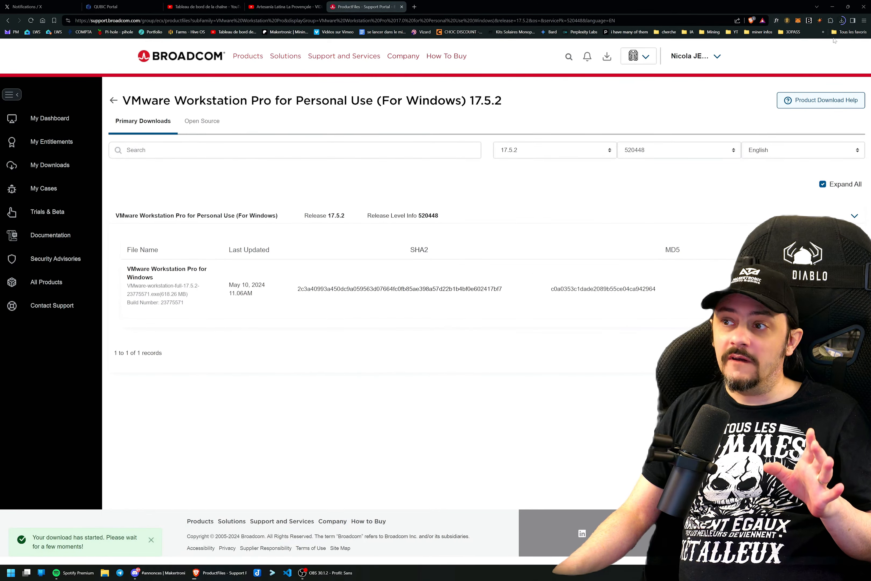
# Launch the downloaded VMware Workstation Pro installer and accept the end-user license agreement.
pyautogui.click(843, 22)
pyautogui.click(811, 39)
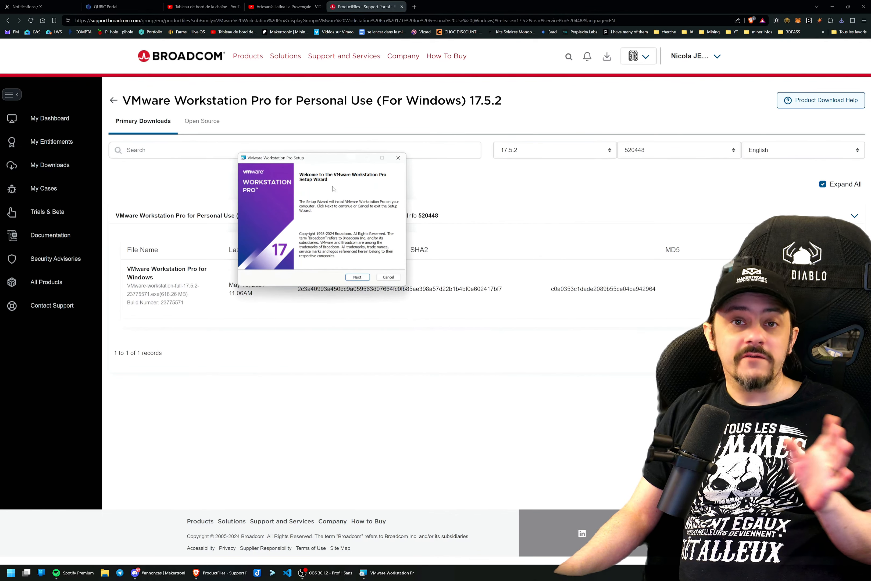
pyautogui.click(357, 277)
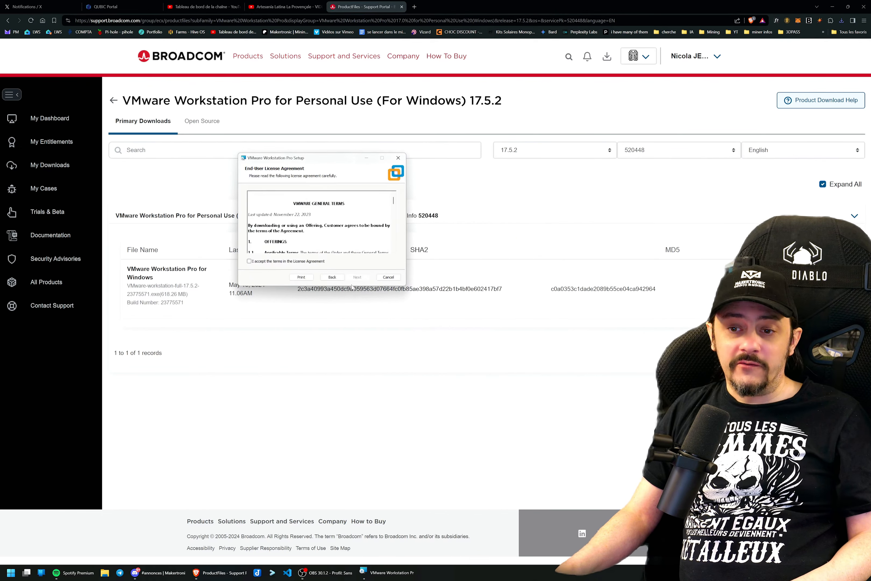
pyautogui.click(283, 261)
pyautogui.click(358, 277)
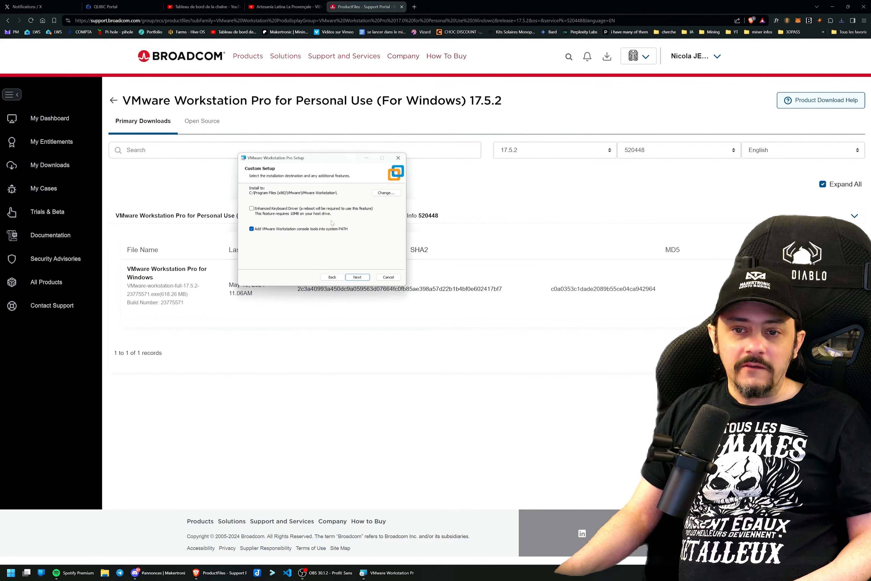
# Keep the default custom setup and disable both the startup update check and the VMware Customer Experience Improvement Program.
pyautogui.click(351, 277)
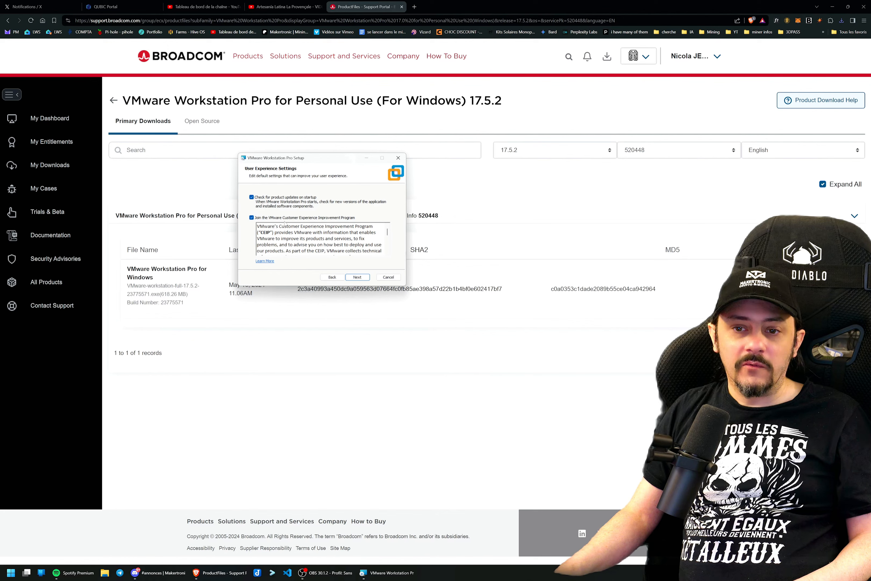
pyautogui.click(267, 218)
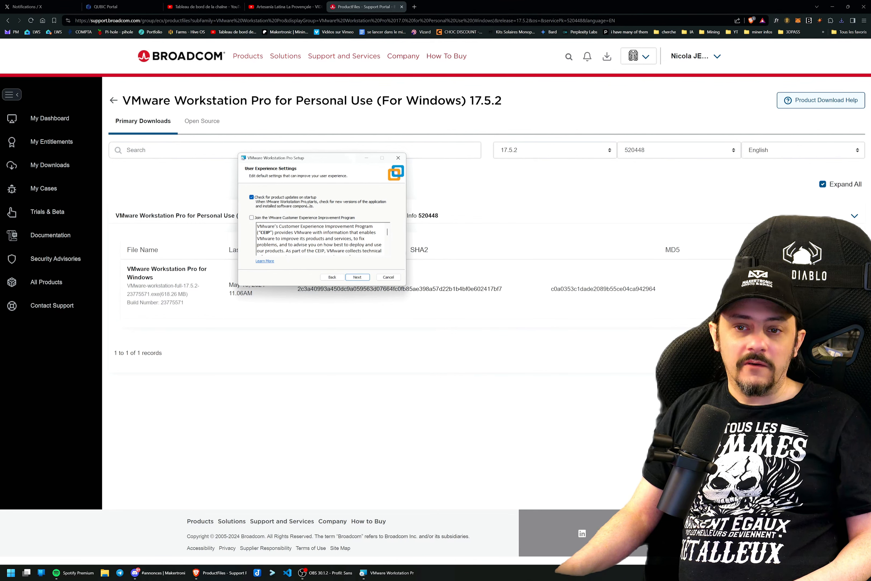
pyautogui.click(352, 278)
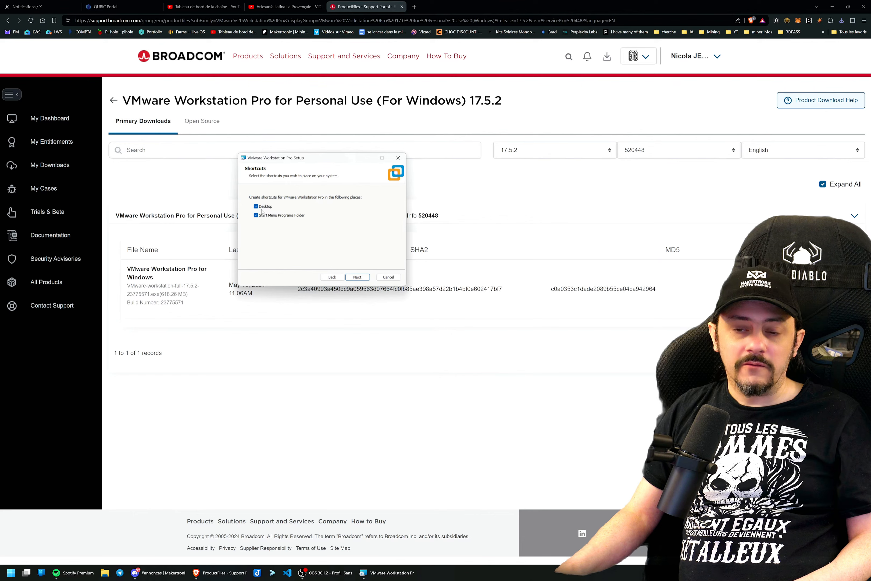
pyautogui.click(332, 277)
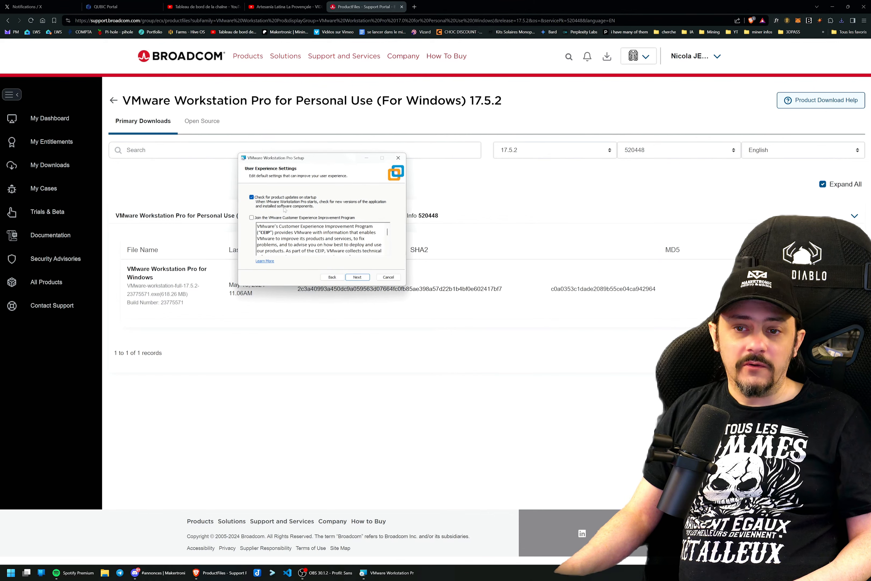
pyautogui.click(251, 197)
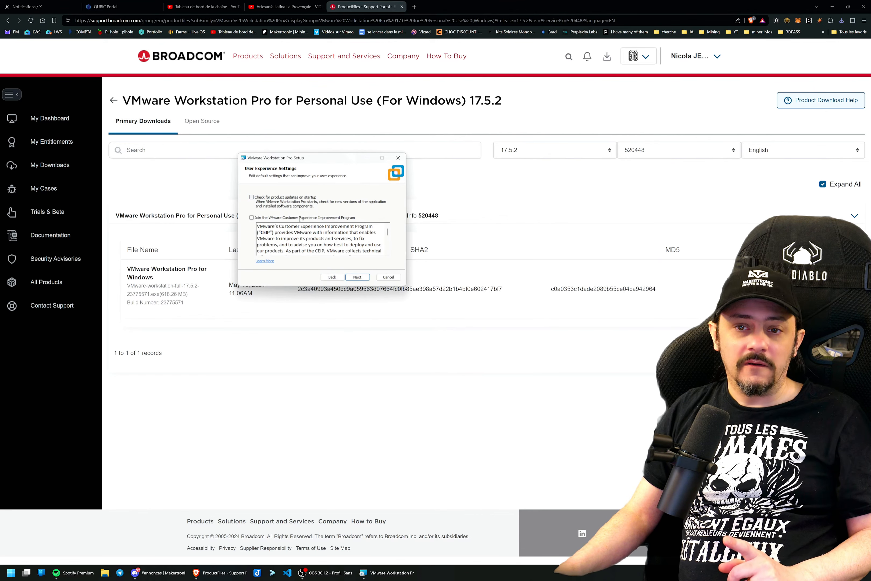
pyautogui.click(357, 276)
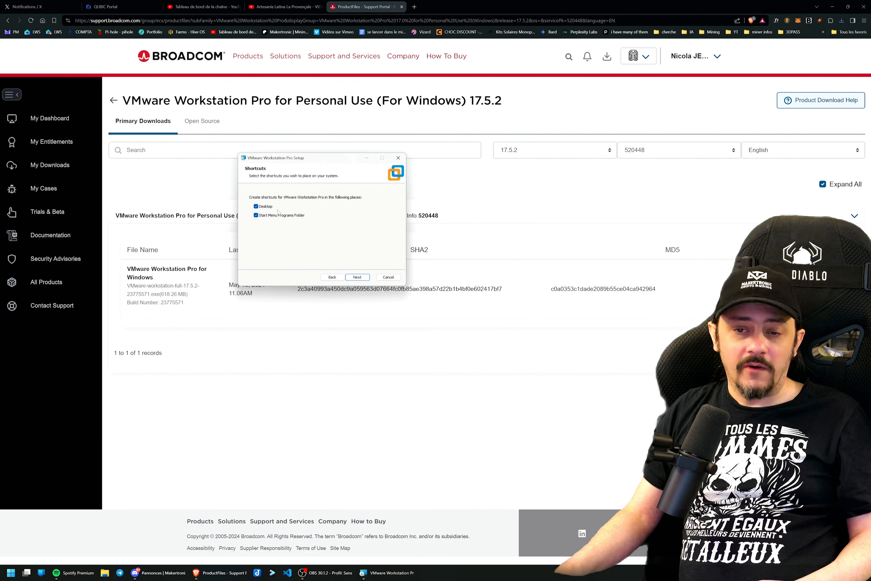
# Keep the Desktop and Start Menu shortcuts and complete the VMware Workstation Pro installation.
pyautogui.click(356, 278)
pyautogui.click(357, 277)
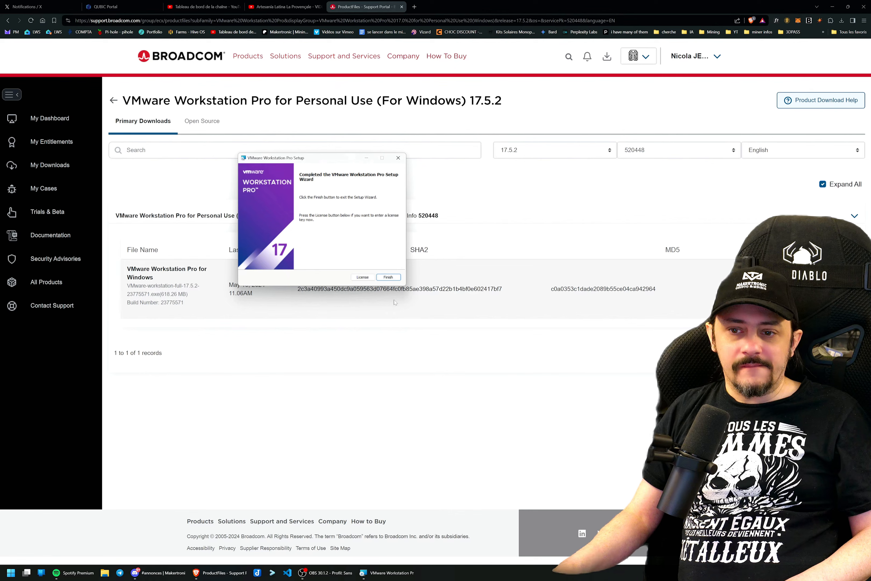
pyautogui.click(388, 278)
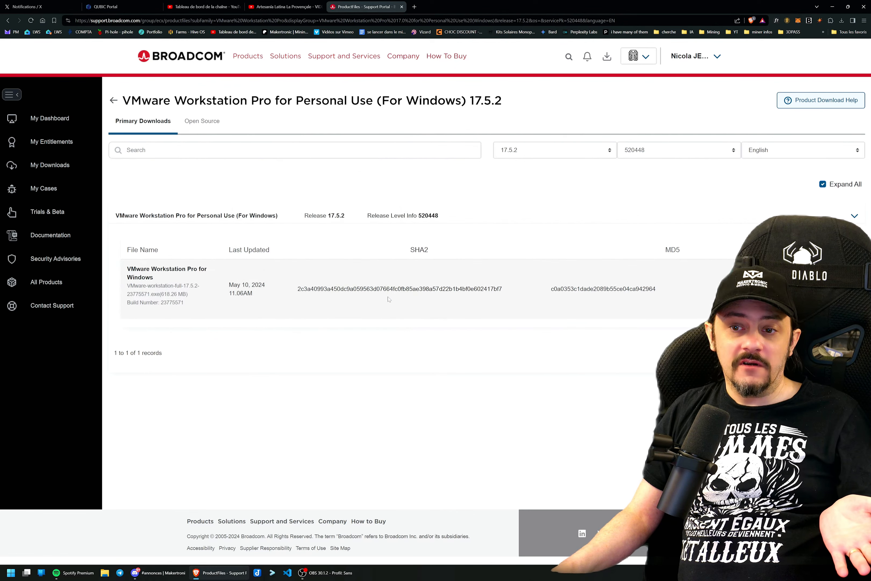
# Search Windows for "vm" and open VMware Workstation Pro.
pyautogui.press('super')
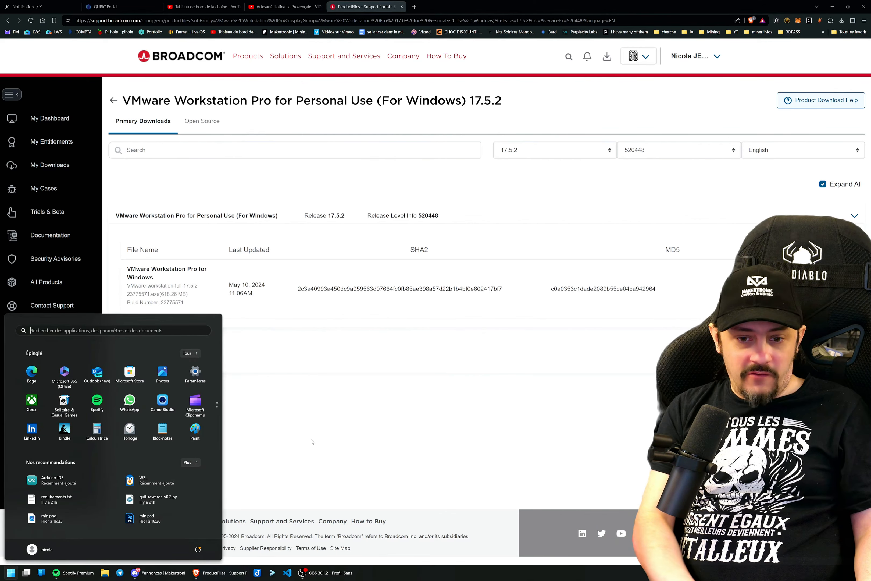
pyautogui.write('vm')
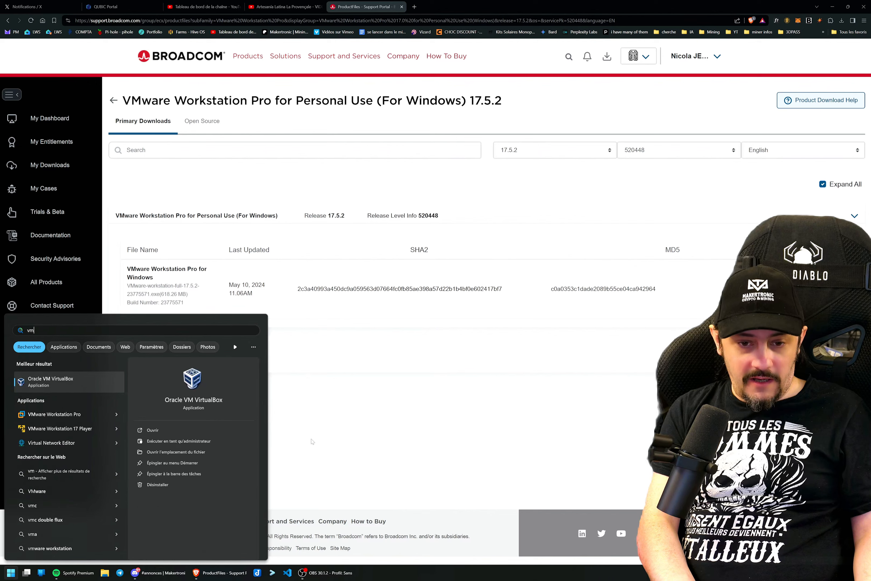
pyautogui.press('Down')
pyautogui.press('Down')
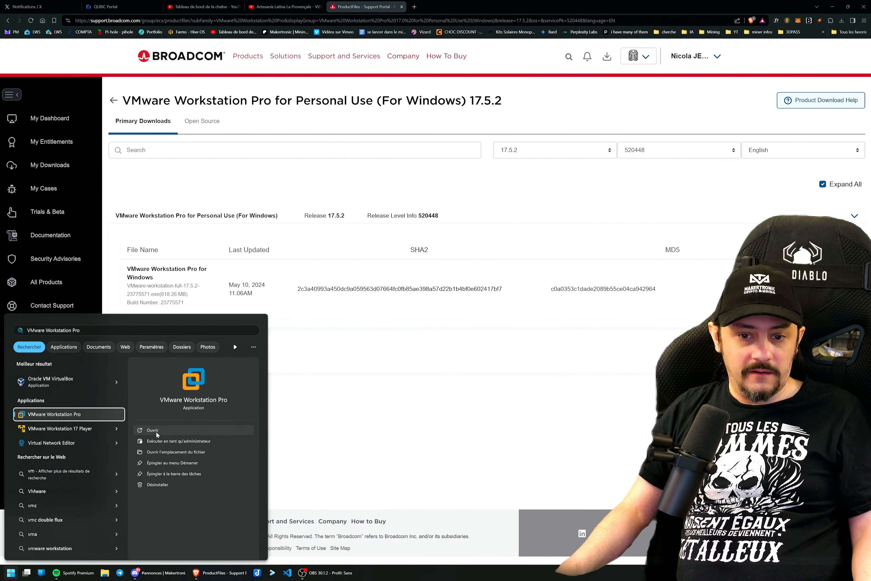
pyautogui.click(156, 431)
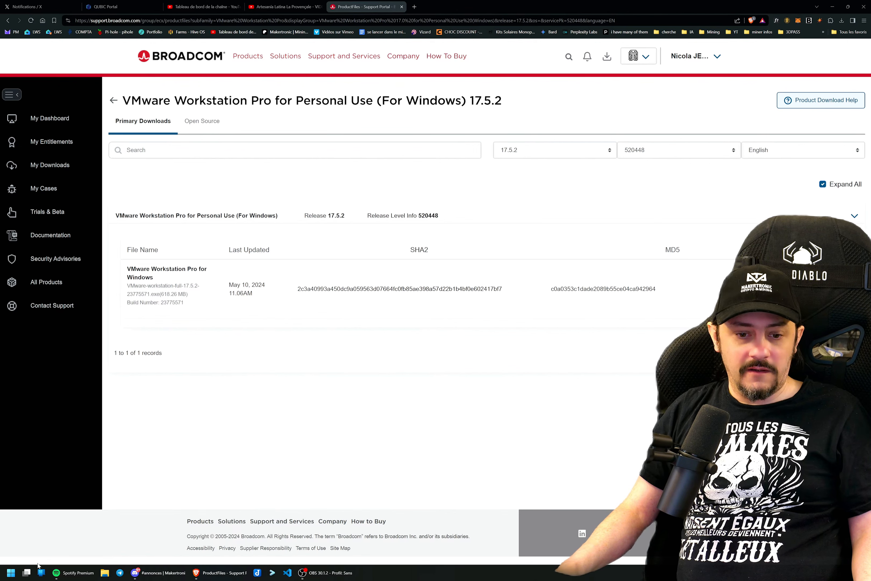
pyautogui.click(2, 574)
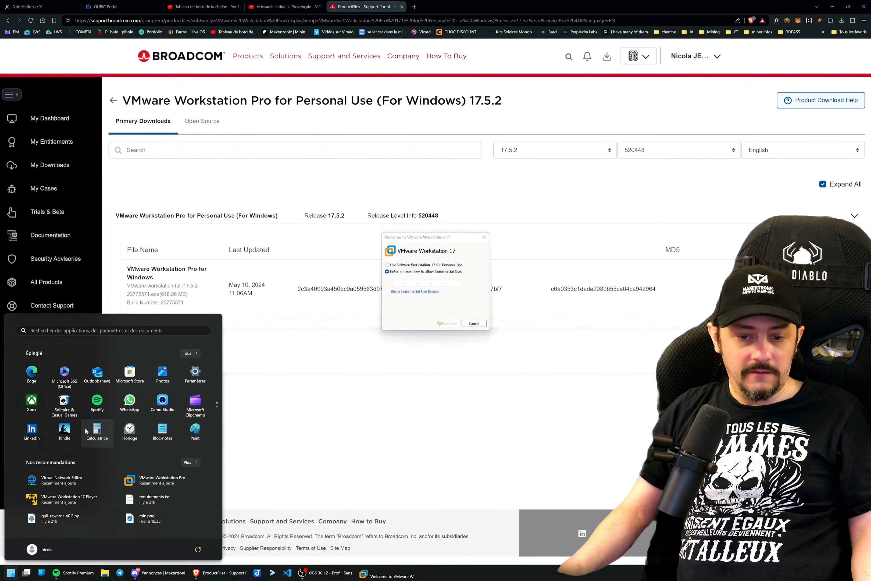
pyautogui.write('vmware Workstation Pro')
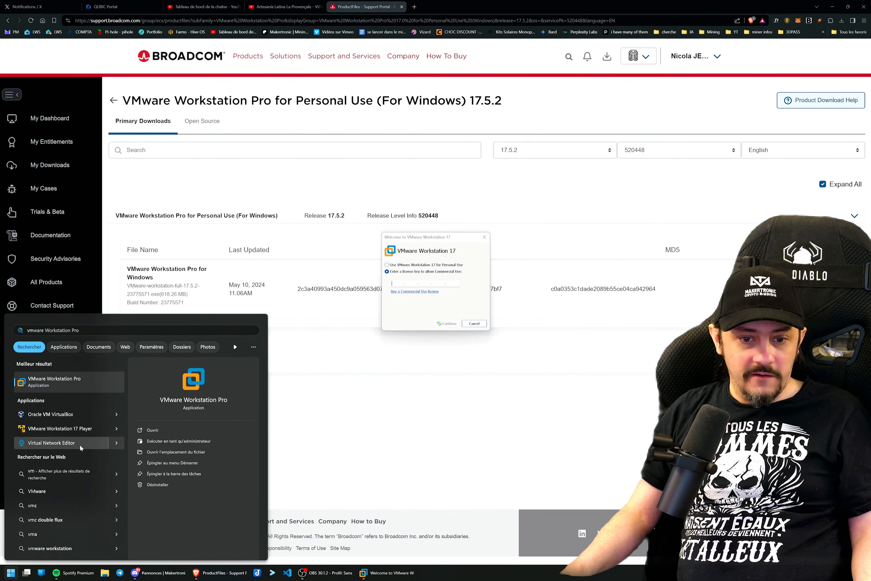
# Set VMware Workstation 17 for Personal Use and finish the welcome wizard.
pyautogui.click(418, 245)
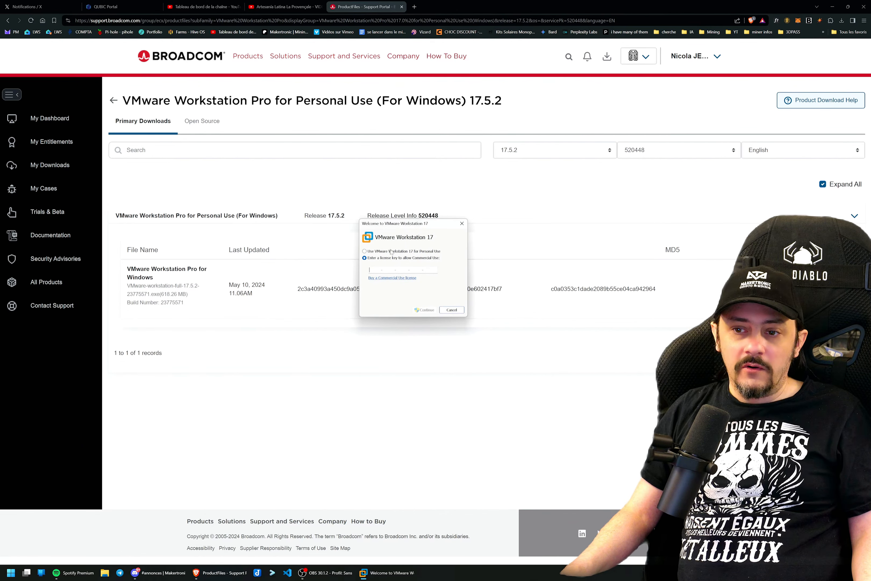
pyautogui.click(389, 251)
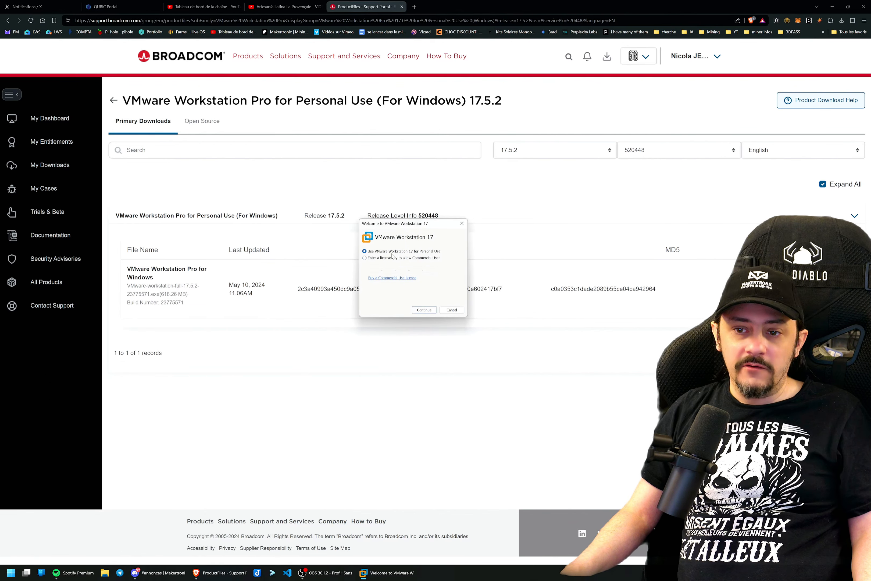
pyautogui.click(425, 310)
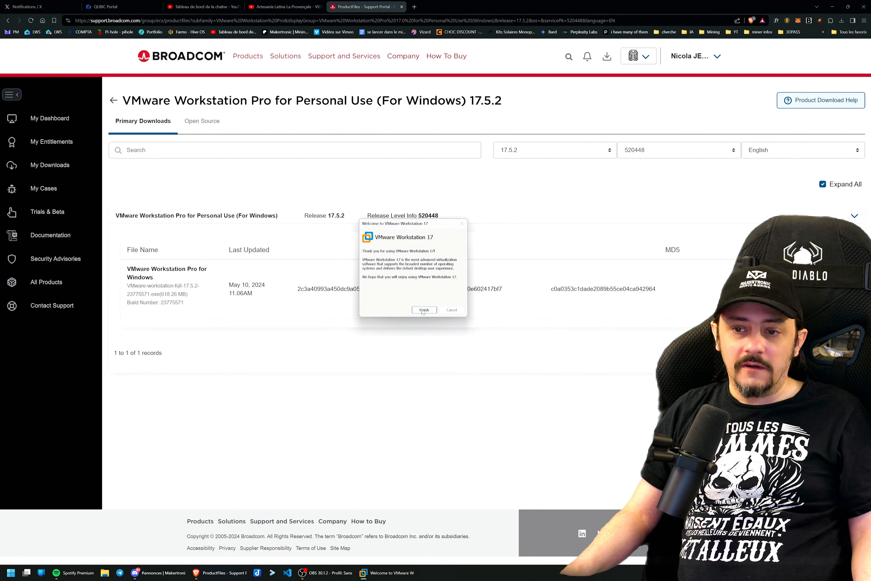
pyautogui.click(423, 309)
pyautogui.moveTo(242, 44); pyautogui.dragTo(302, 90)
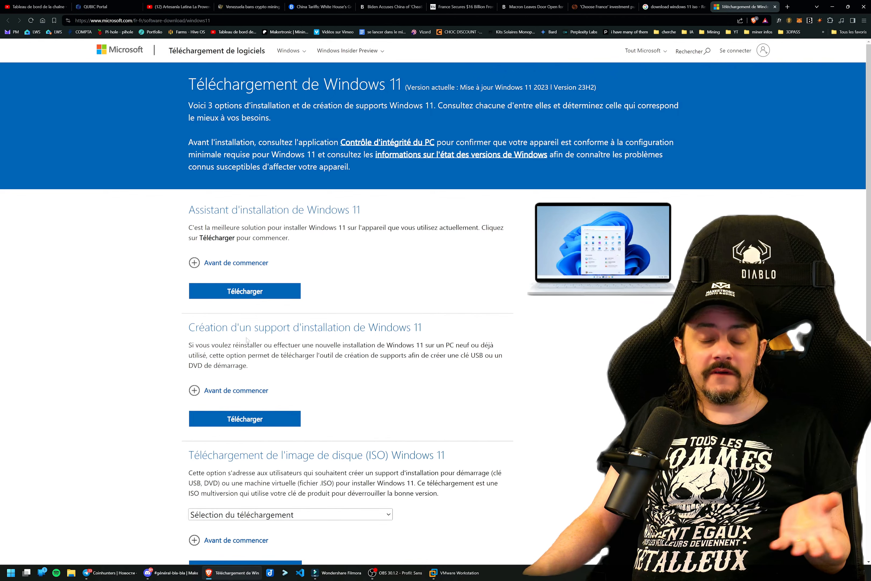
# Download the Windows 11 installation media creation tool from the Microsoft page and show the file in its folder.
pyautogui.moveTo(204, 327); pyautogui.dragTo(423, 332)
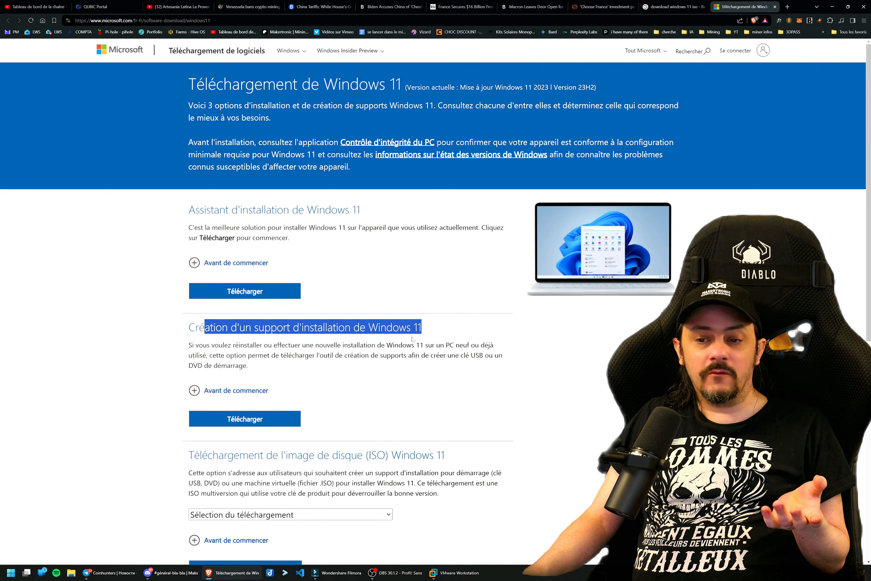
pyautogui.click(285, 416)
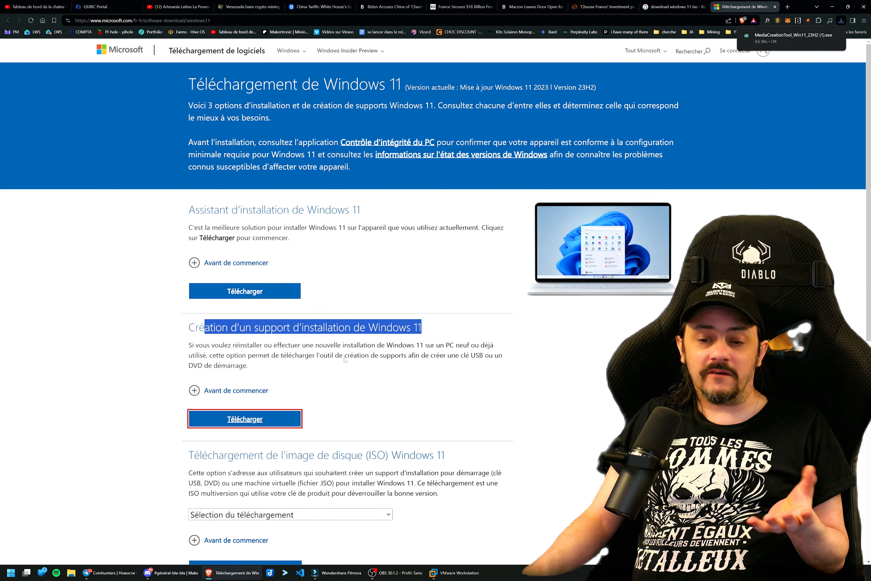
pyautogui.moveTo(777, 38)
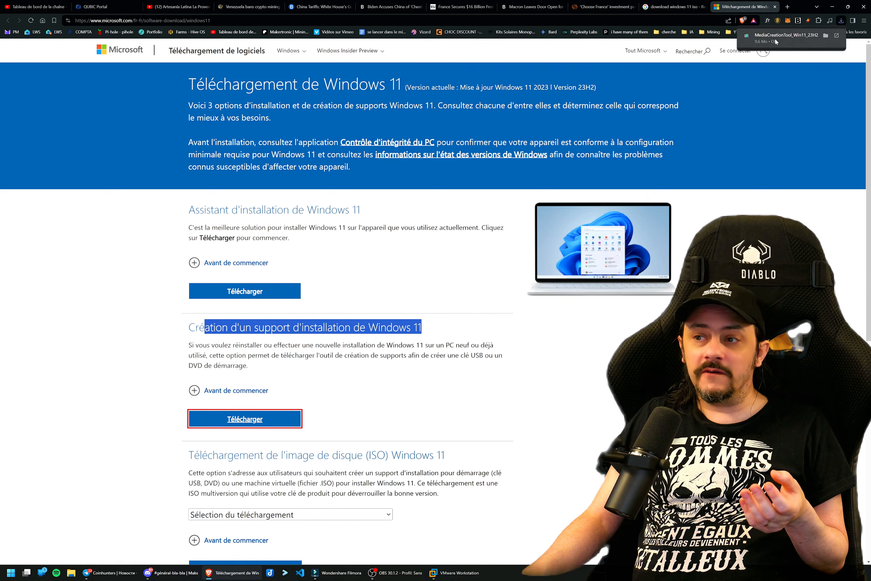
pyautogui.click(825, 37)
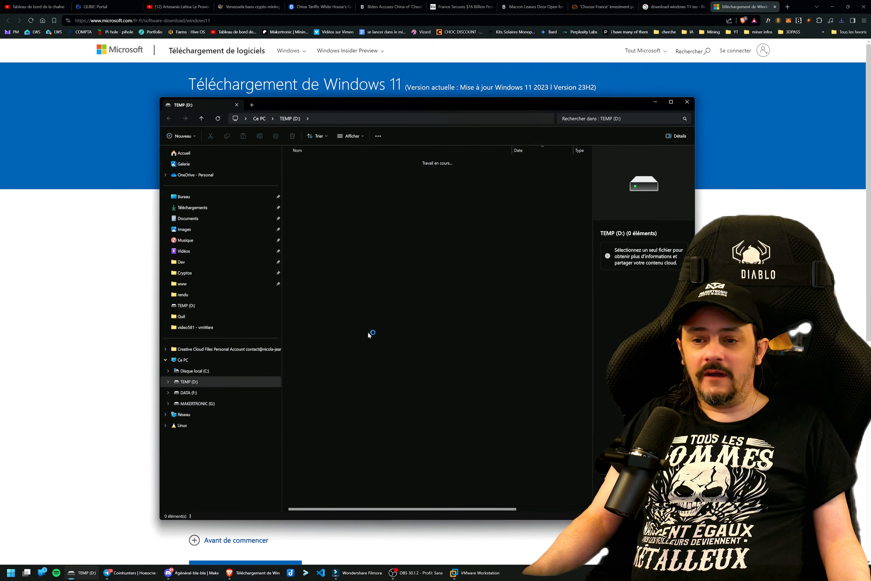
# Run MediaCreationTool_Win11_23H2 (1).exe, accepting its licence terms and the recommended language and edition.
pyautogui.moveTo(394, 105); pyautogui.dragTo(279, 63)
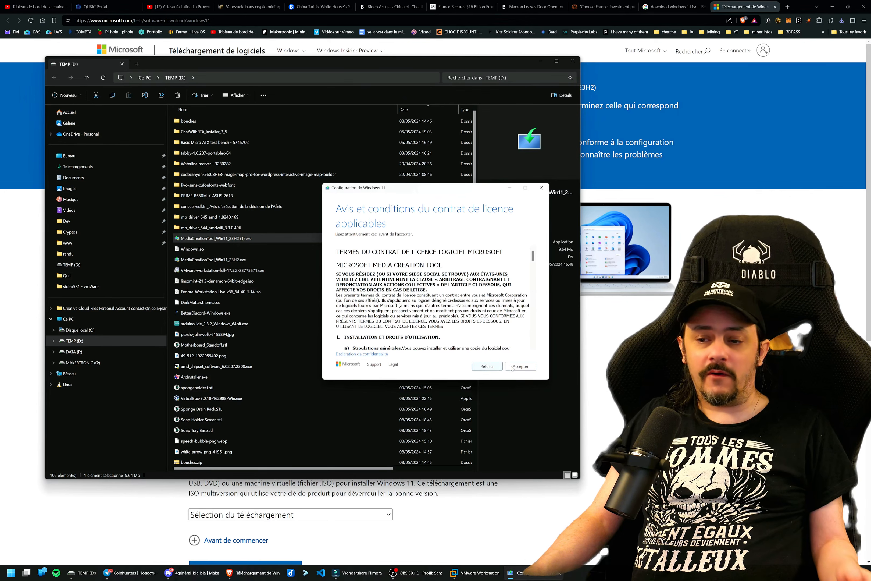
pyautogui.click(512, 368)
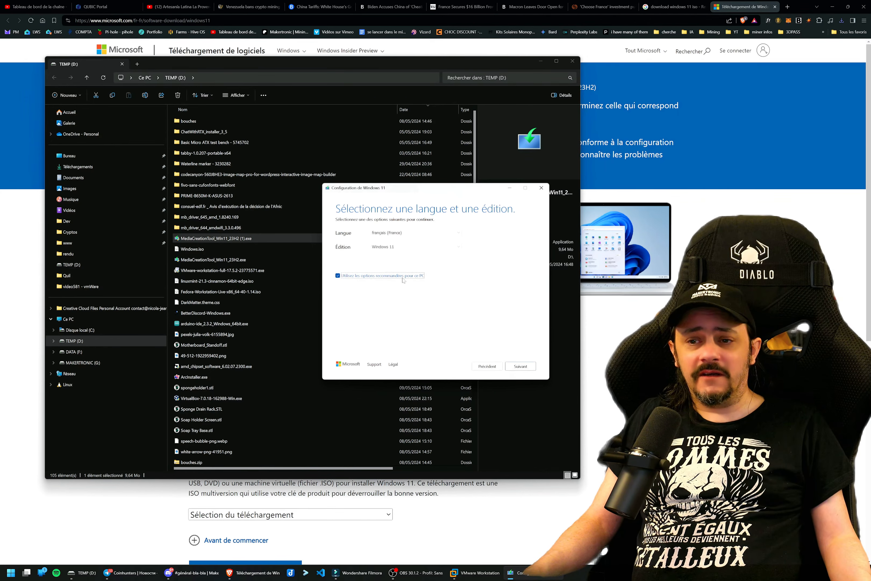
pyautogui.click(514, 368)
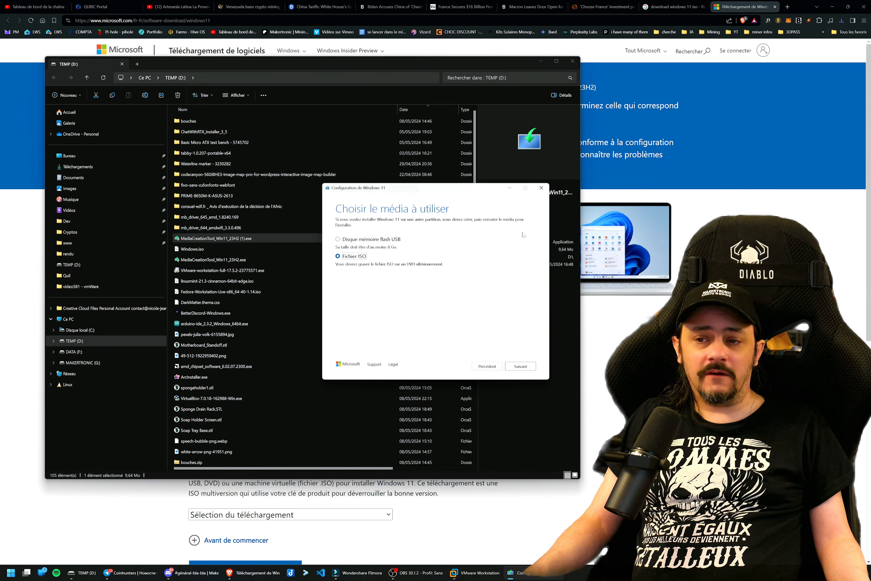
# Quit the Windows 11 media creation tool at the media choice and select the existing Windows.iso in TEMP (D:).
pyautogui.click(541, 188)
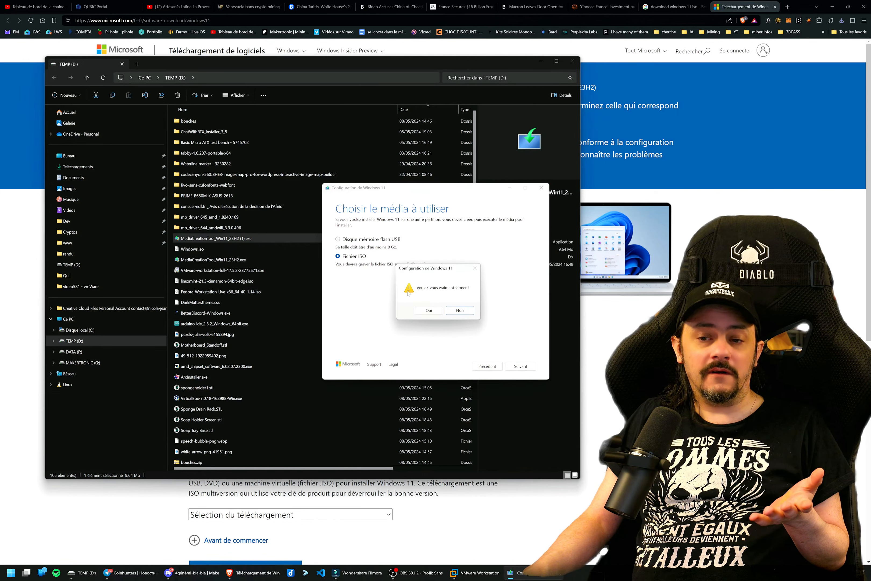
pyautogui.click(464, 313)
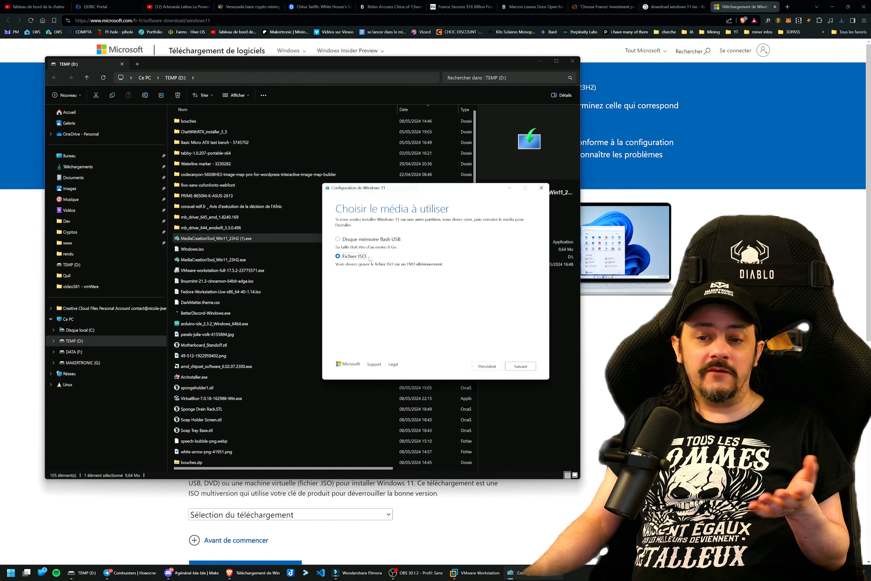
pyautogui.click(541, 188)
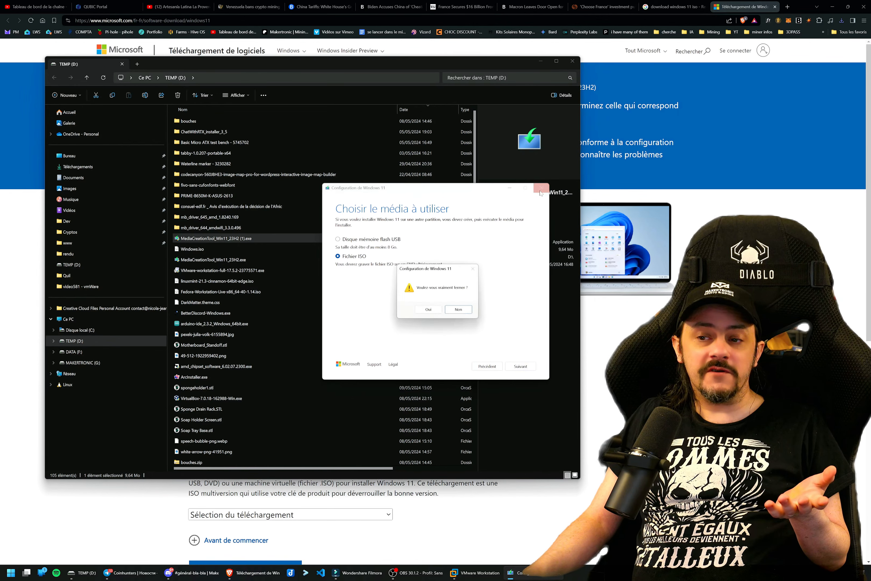
pyautogui.click(429, 310)
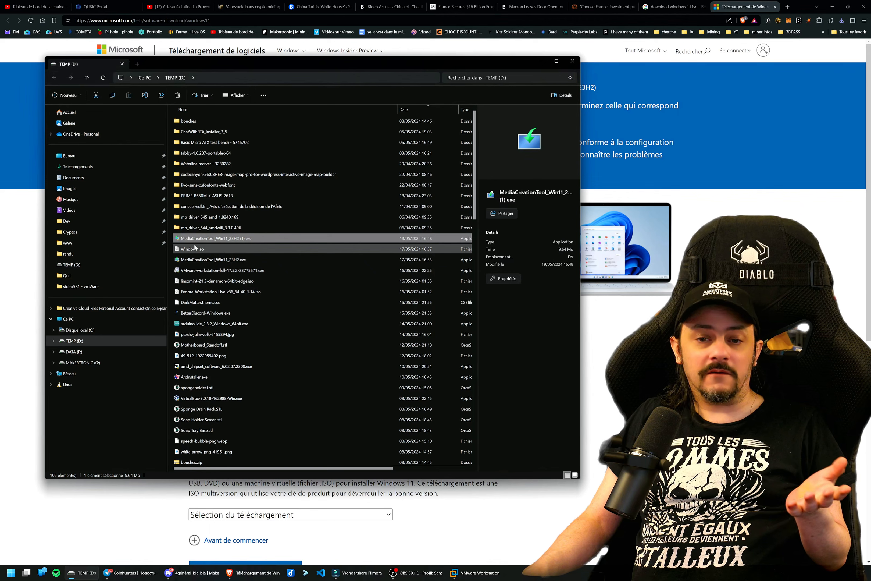
pyautogui.click(195, 249)
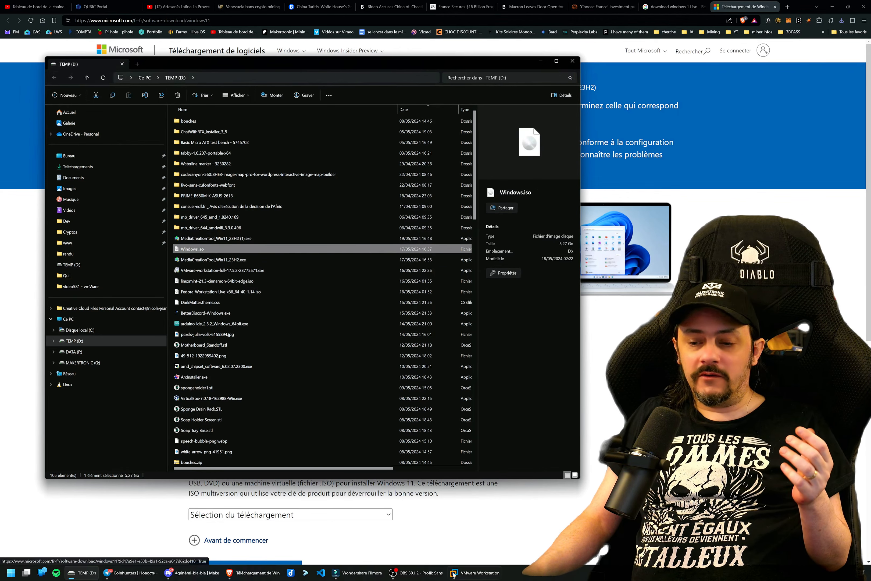
# Switch to VMware Workstation, enlarge its window and start a new virtual machine with the Typical (recommended) configuration.
pyautogui.click(474, 573)
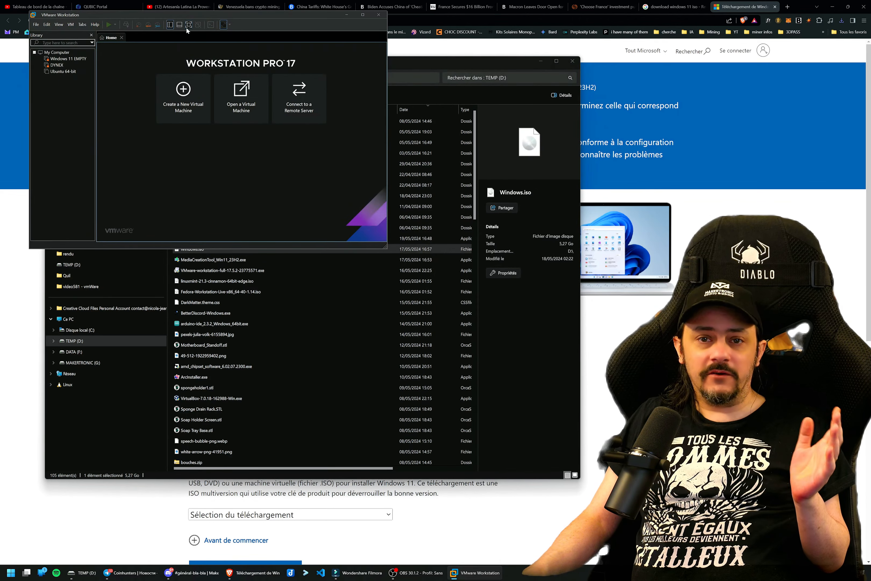
pyautogui.moveTo(181, 18); pyautogui.dragTo(202, 84)
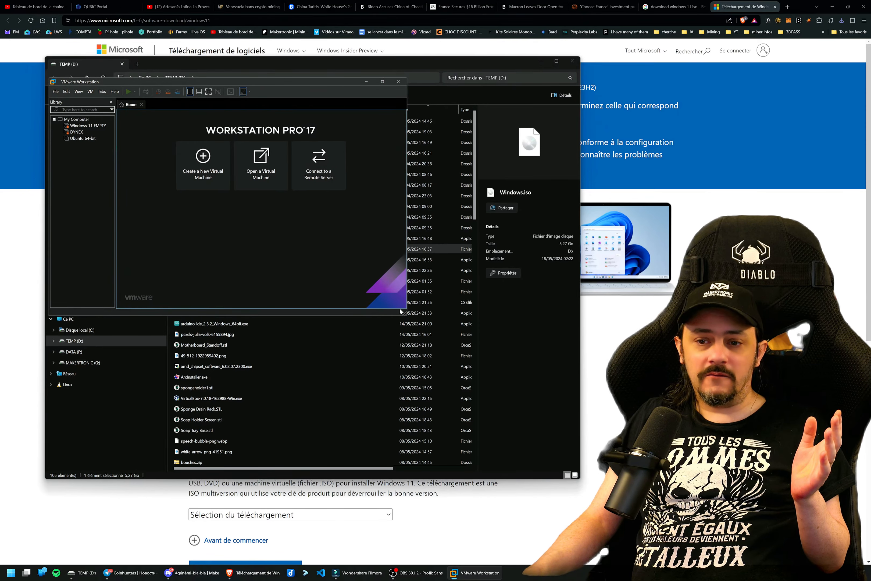
pyautogui.moveTo(406, 314); pyautogui.dragTo(517, 410)
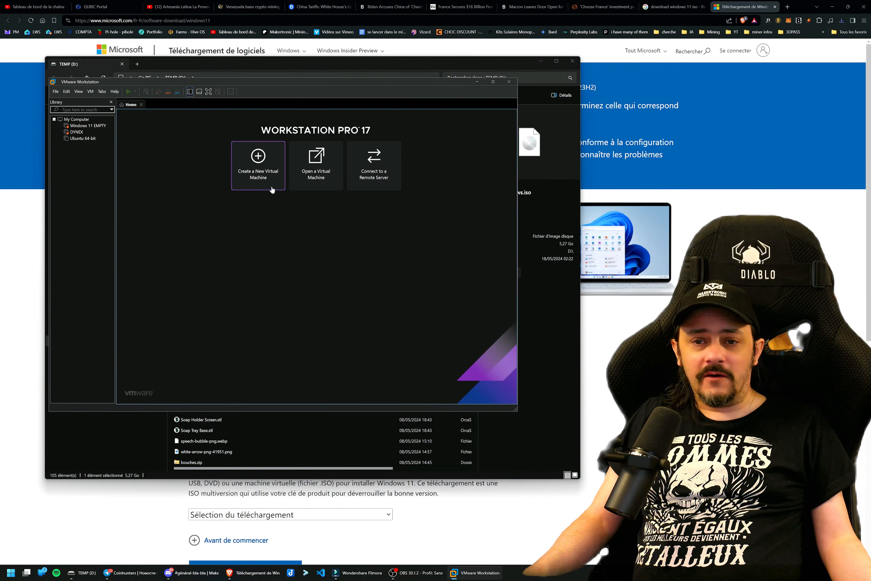
pyautogui.click(255, 169)
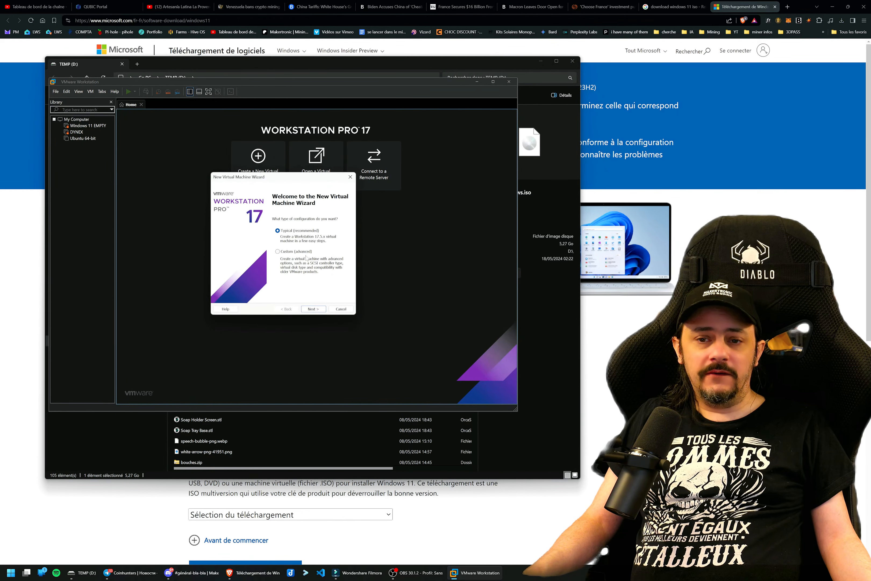
pyautogui.click(311, 311)
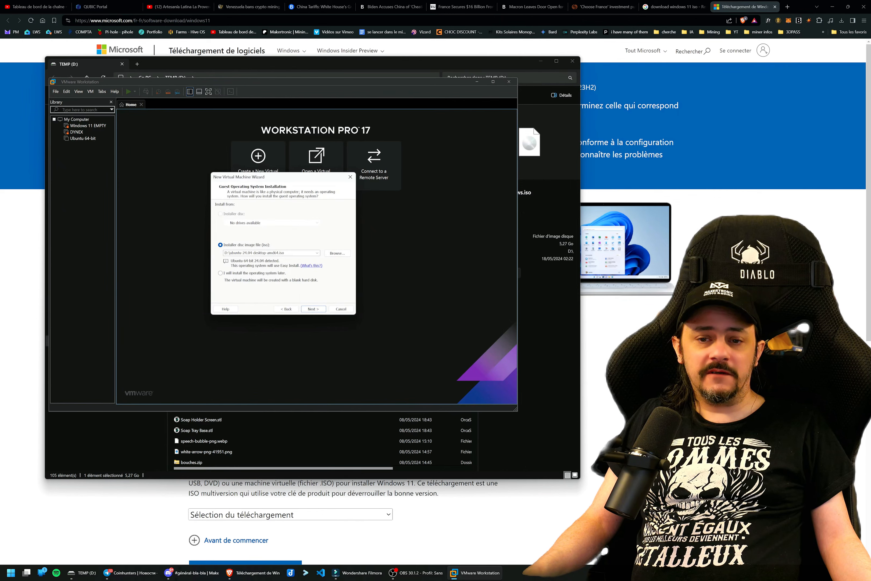
# Use Windows.iso from the TEMP (D:) drive as the installer disc image for the guest operating system.
pyautogui.click(332, 254)
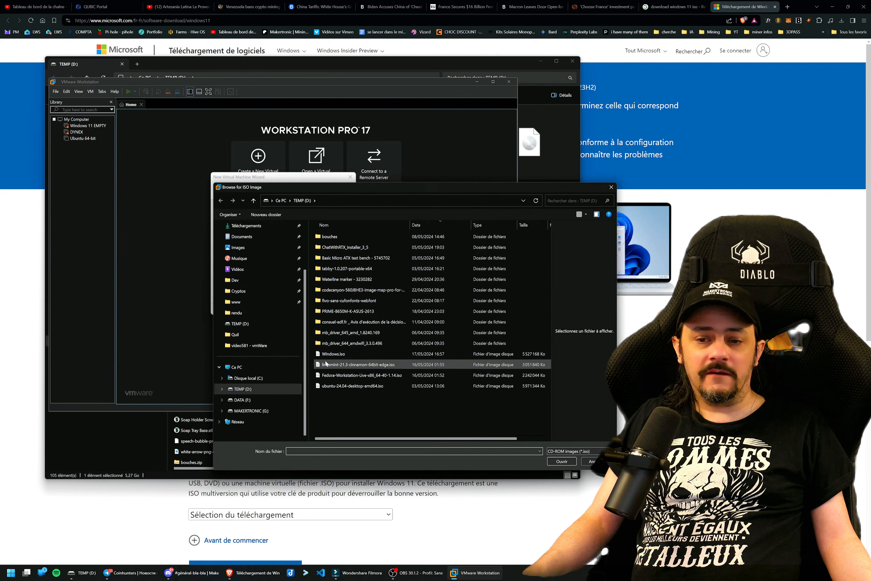
pyautogui.click(328, 354)
pyautogui.press('Return')
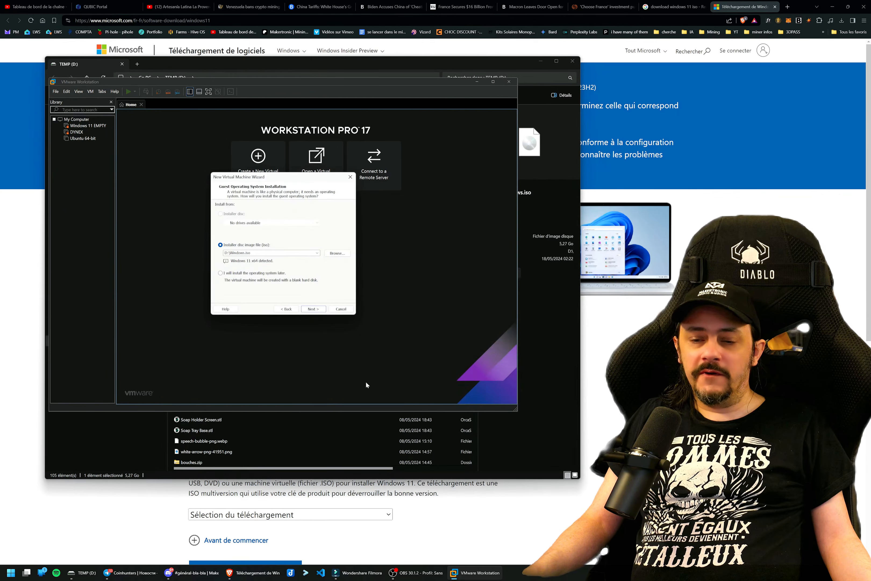
pyautogui.click(311, 309)
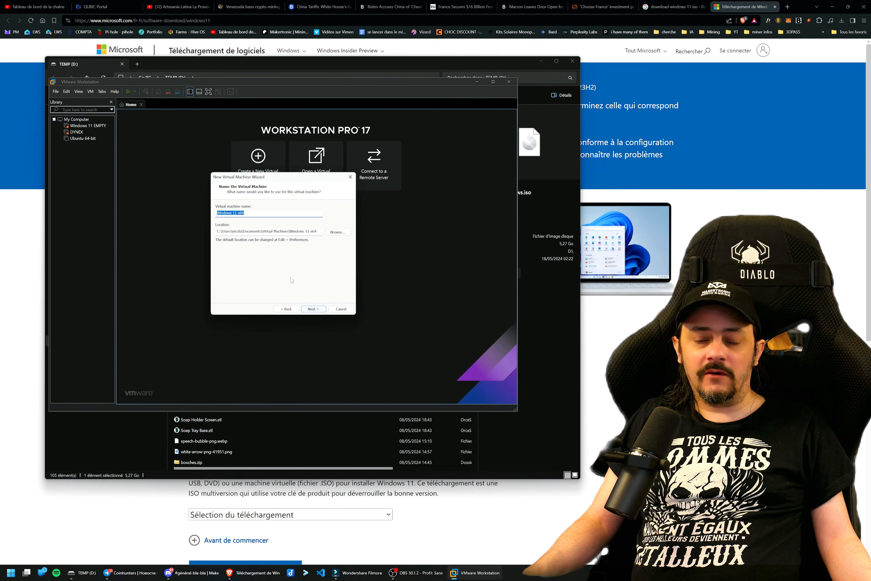
# Create a folder named temporaire on the TEMP (D:) drive and set it as the virtual machine's location.
pyautogui.click(330, 232)
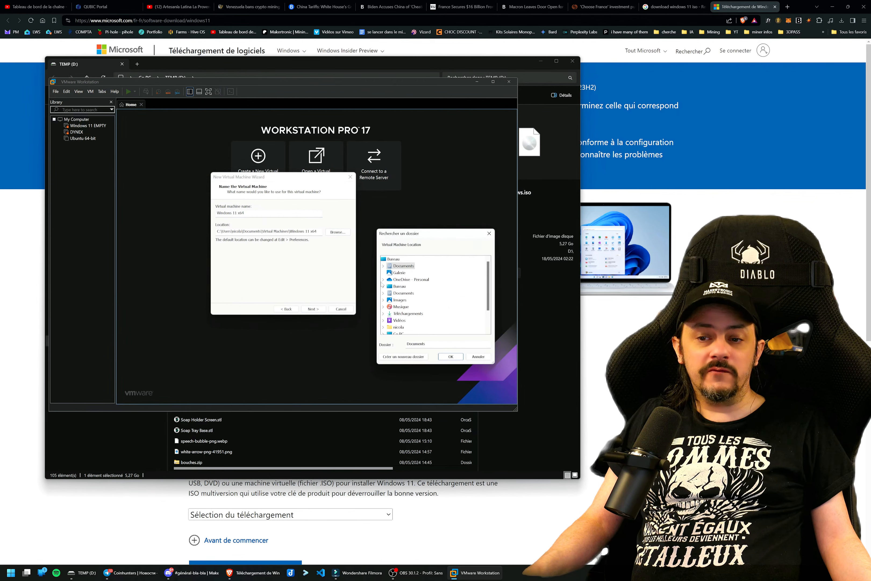
pyautogui.scroll(-3, 402, 313)
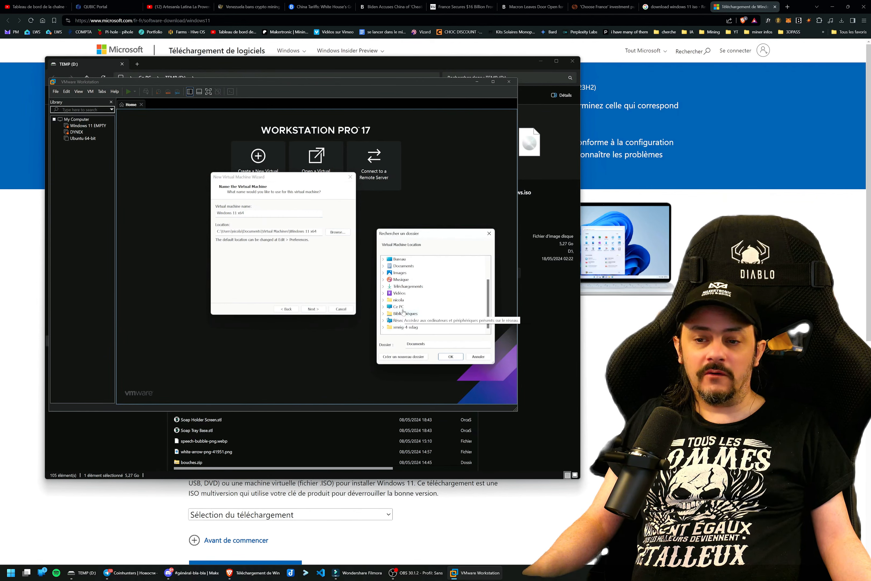
pyautogui.click(399, 307)
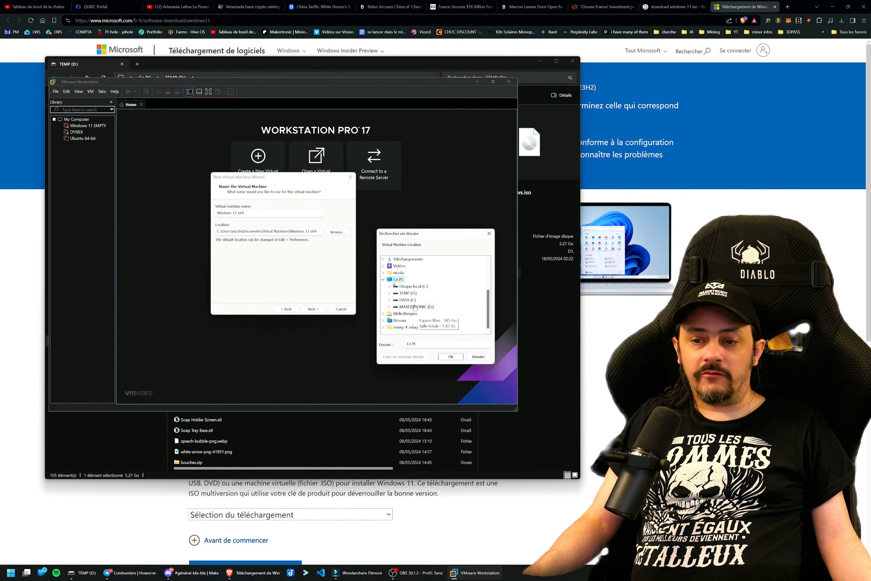
pyautogui.click(408, 294)
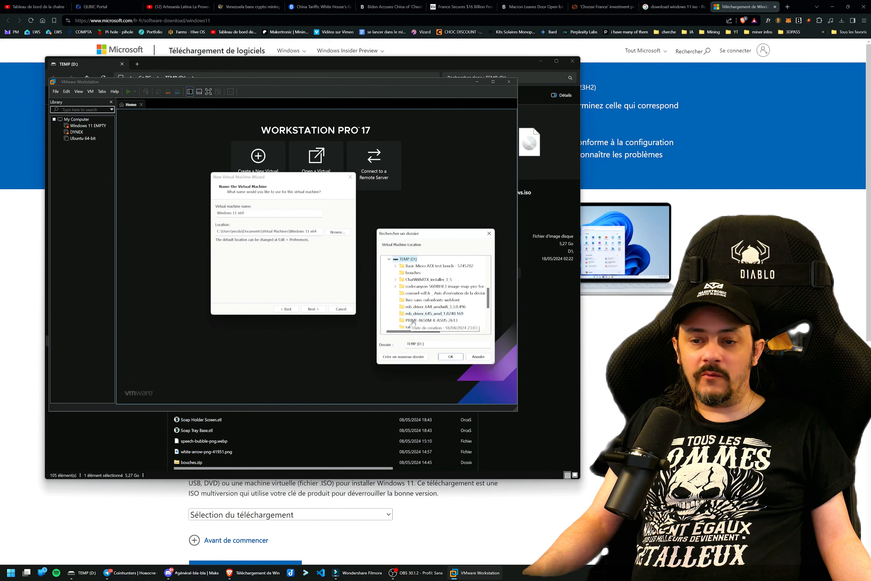
pyautogui.click(411, 356)
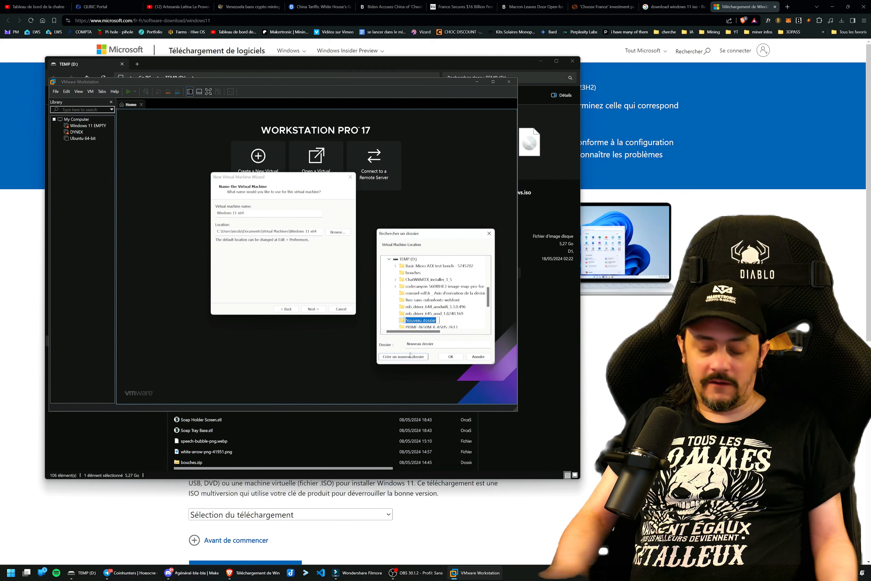
pyautogui.press('BackSpace')
pyautogui.write('temporaire')
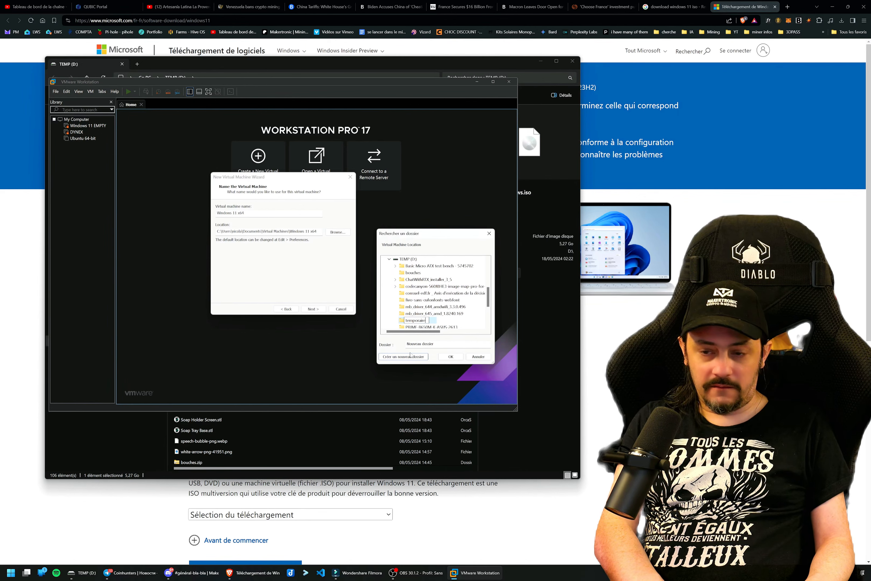
pyautogui.press('Return')
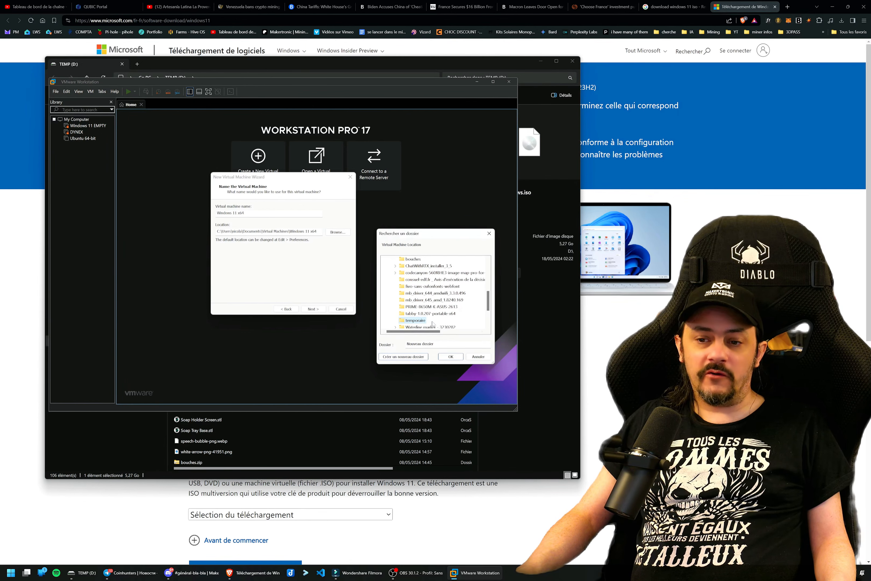
pyautogui.click(451, 357)
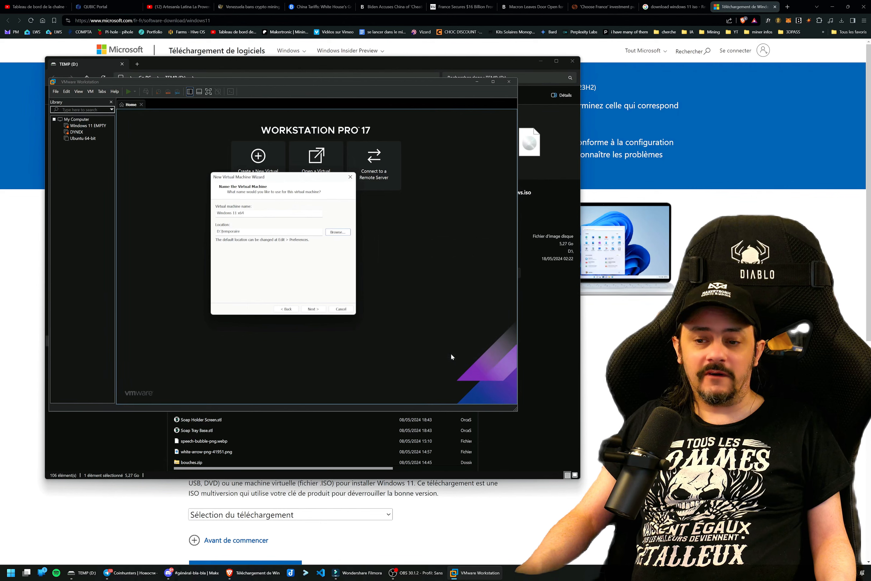
# Name the virtual machine Windows 11 TEMP, keeping D:\temporaire as its location.
pyautogui.click(312, 308)
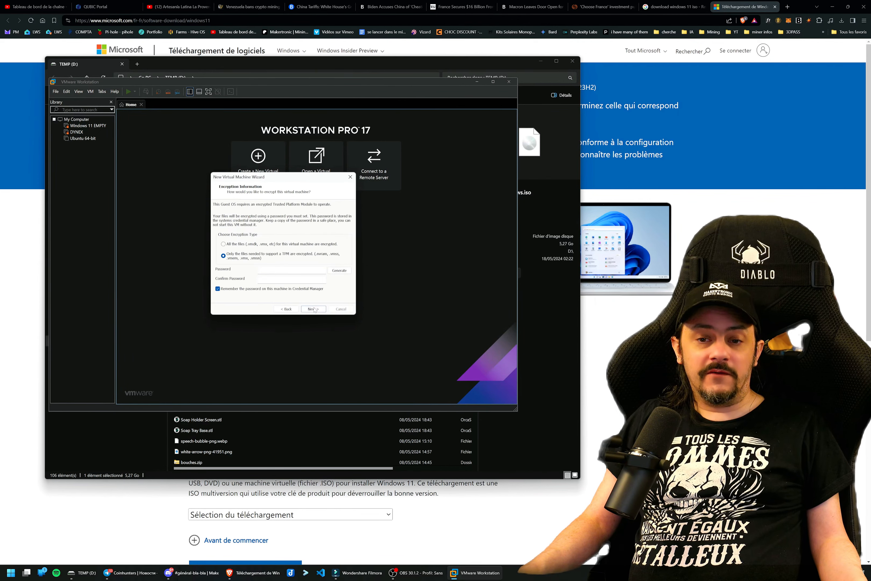
pyautogui.click(286, 309)
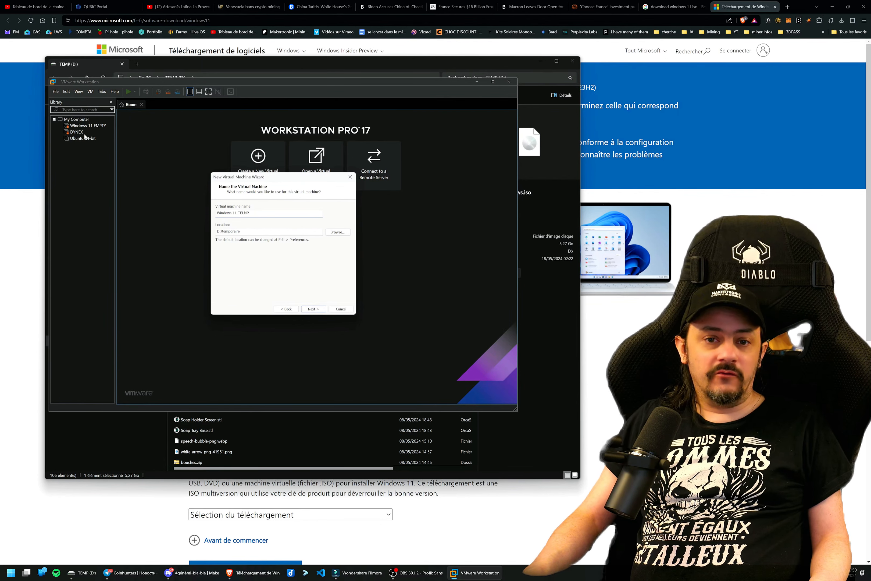
pyautogui.press('BackSpace')
pyautogui.press('BackSpace')
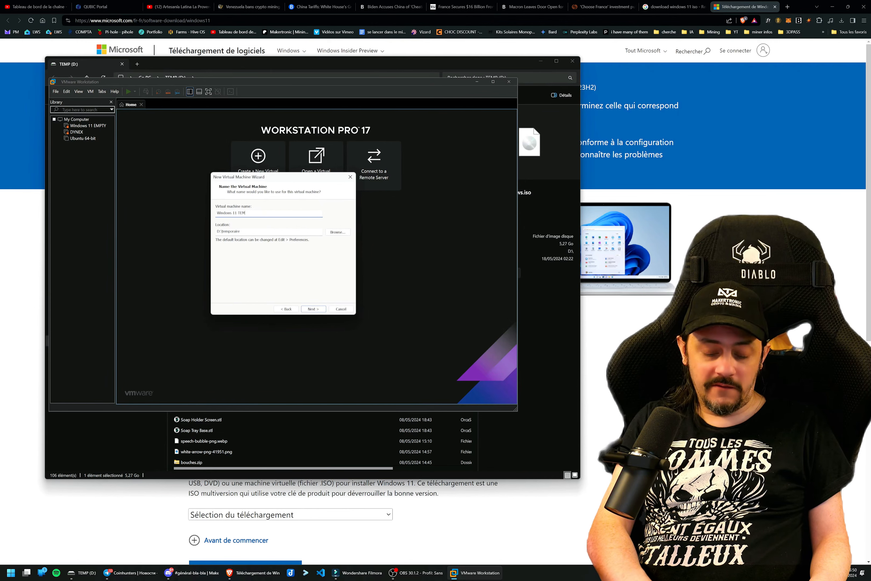
pyautogui.click(312, 309)
# Enter and confirm an encryption password of at least 8 characters, encrypting only the files needed to support a TPM.
pyautogui.click(278, 270)
pyautogui.press('Tab')
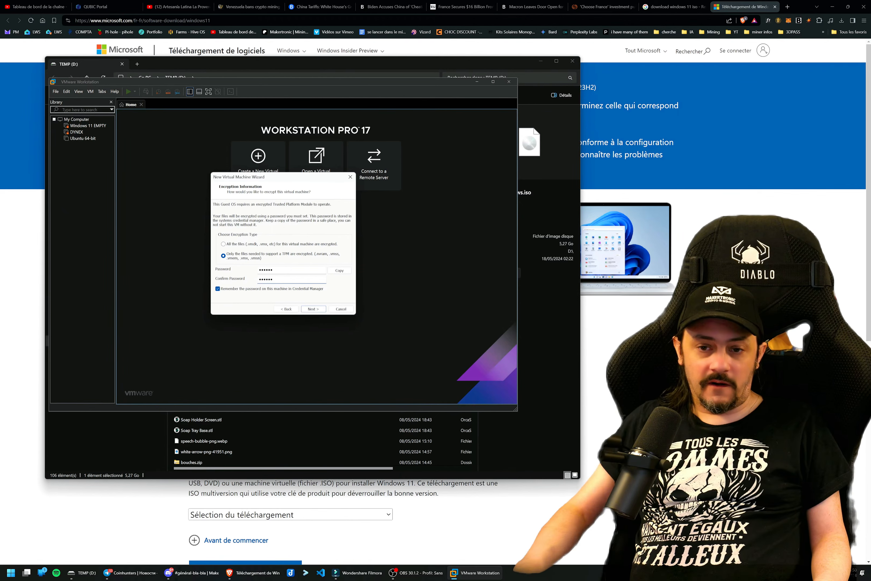
pyautogui.click(314, 309)
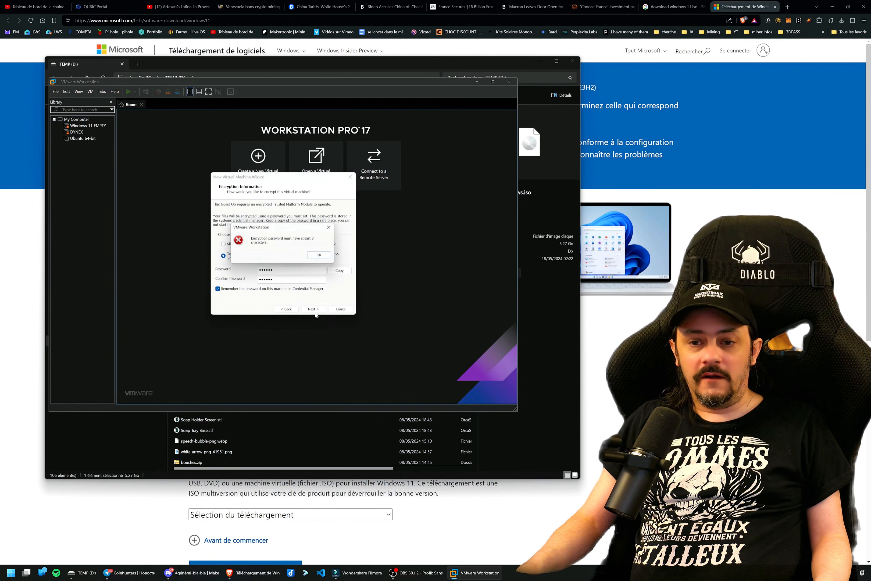
pyautogui.click(321, 256)
pyautogui.write('1')
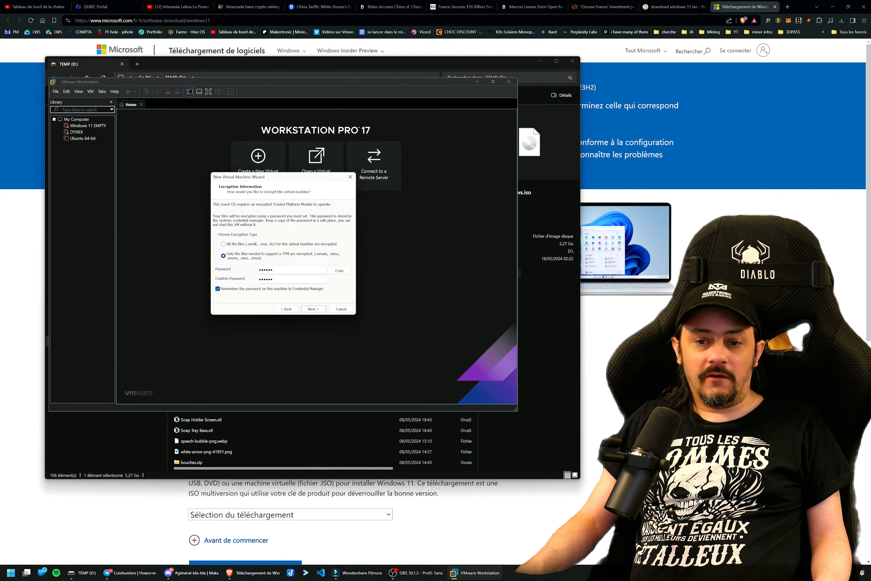
pyautogui.write('1')
pyautogui.press('Tab')
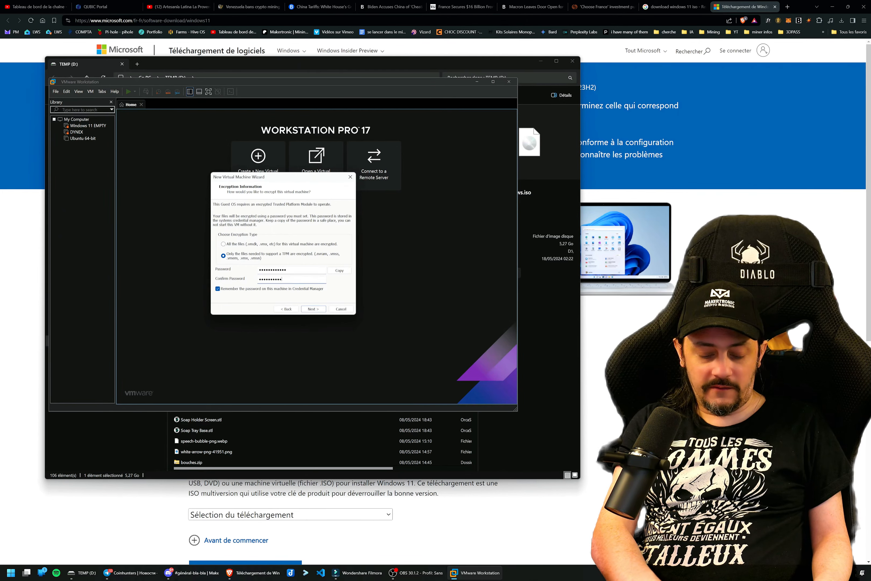
pyautogui.press('Return')
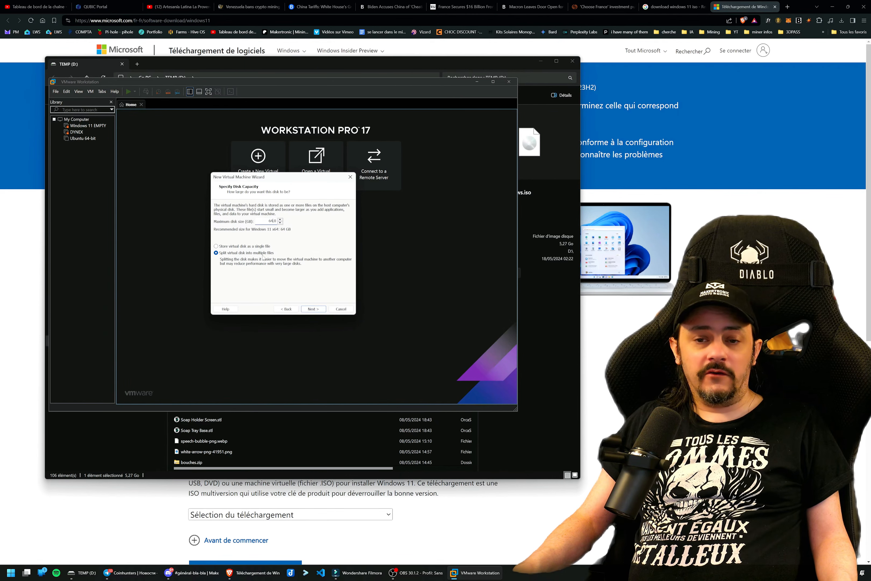
# Create the virtual machine with a 64 GB disk split into multiple files and boot it from the Windows installer disc.
pyautogui.click(313, 308)
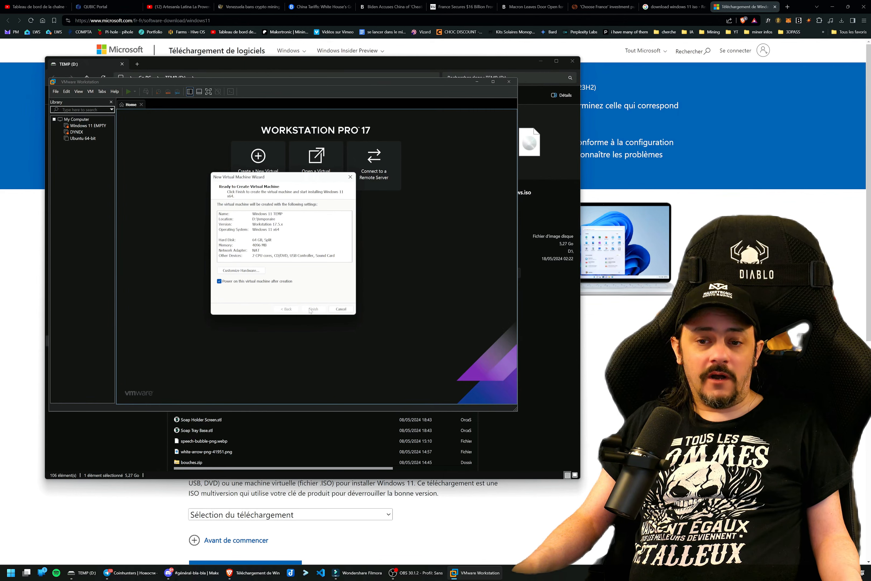
pyautogui.click(313, 308)
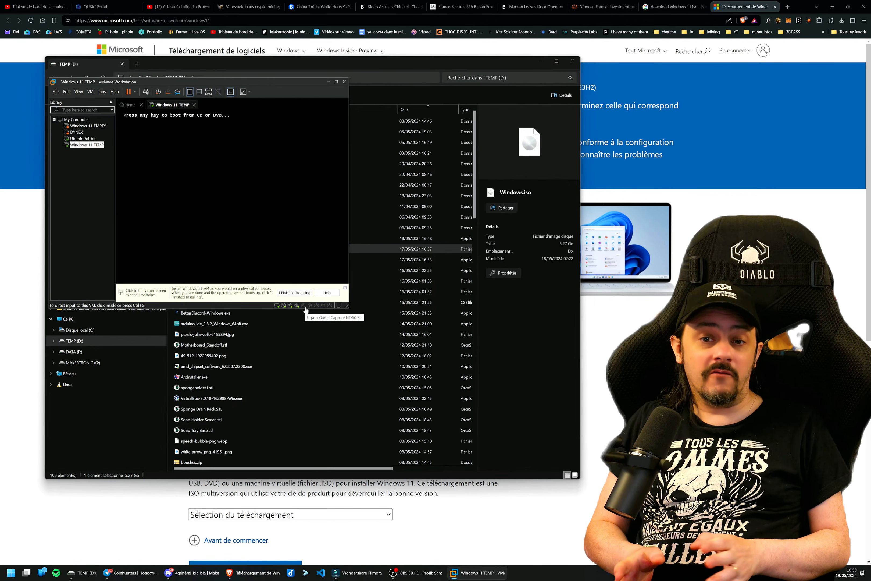
pyautogui.click(278, 233)
pyautogui.press('space')
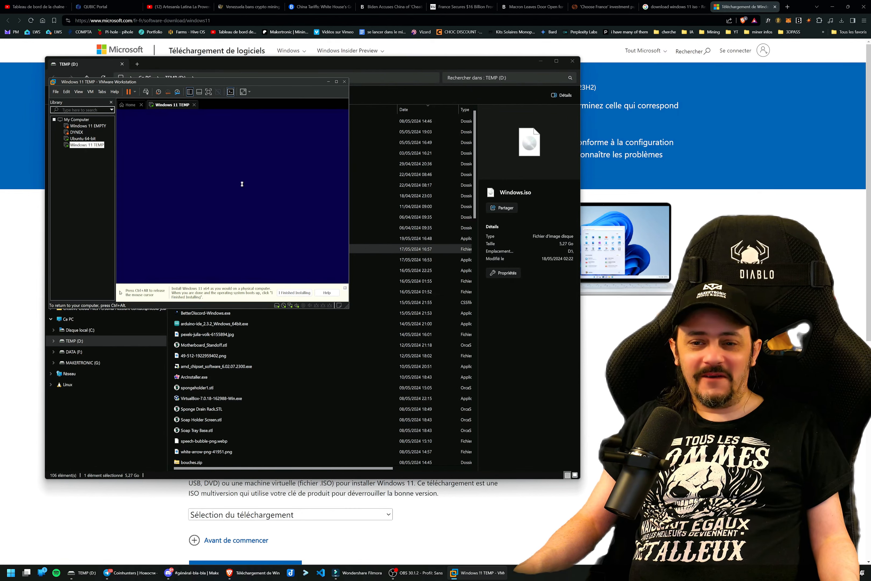
# Set the virtual machine display to Keep Aspect Ratio Stretch and enlarge the VMware window to fill most of the screen.
pyautogui.hotkey('ctrl', 'alt')
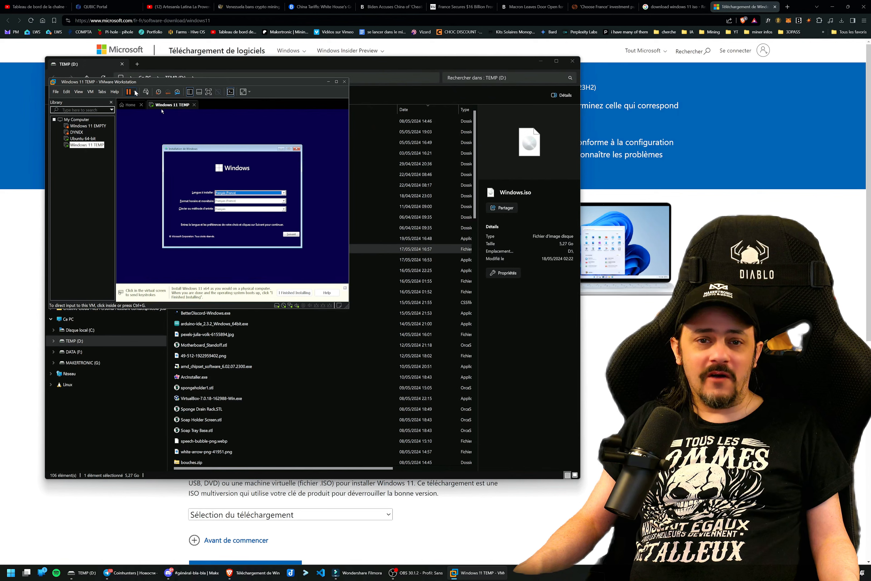
pyautogui.moveTo(132, 85); pyautogui.dragTo(124, 74)
pyautogui.click(71, 81)
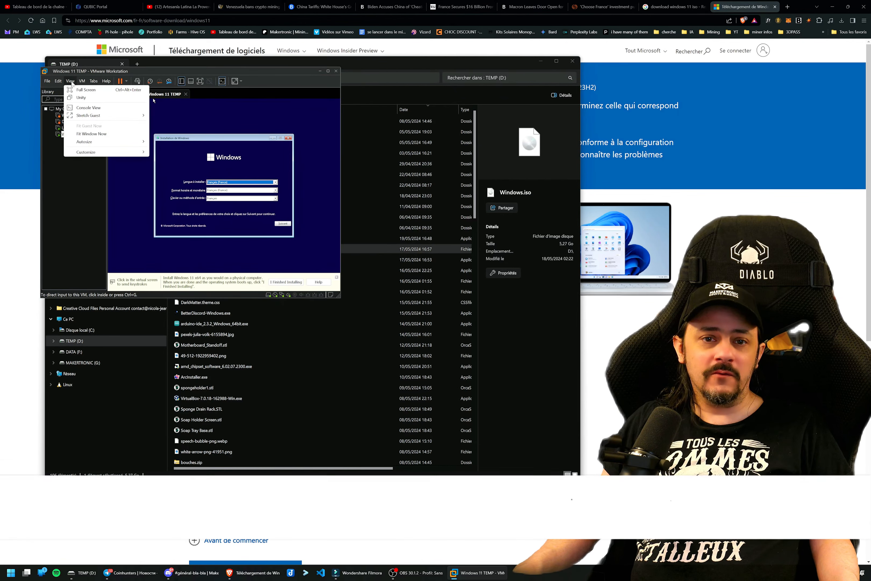
pyautogui.moveTo(94, 117)
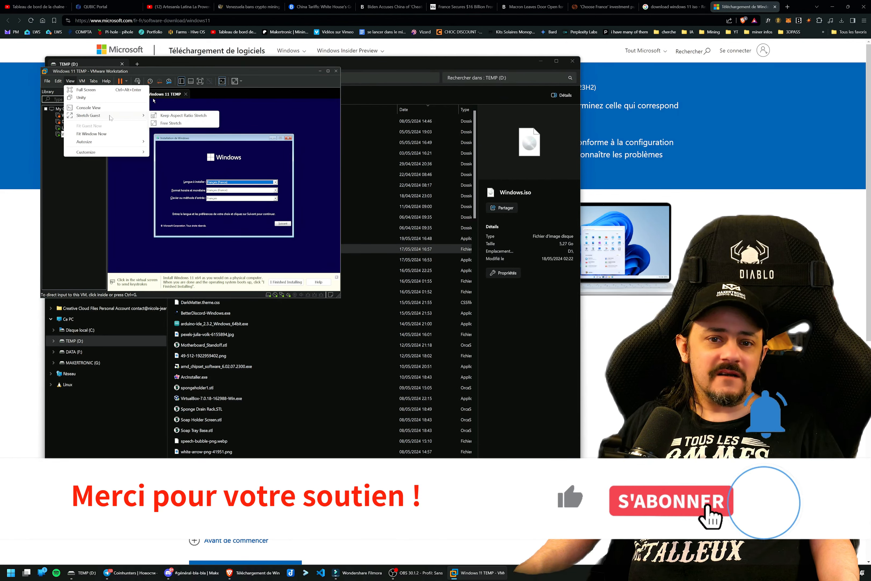
pyautogui.click(177, 117)
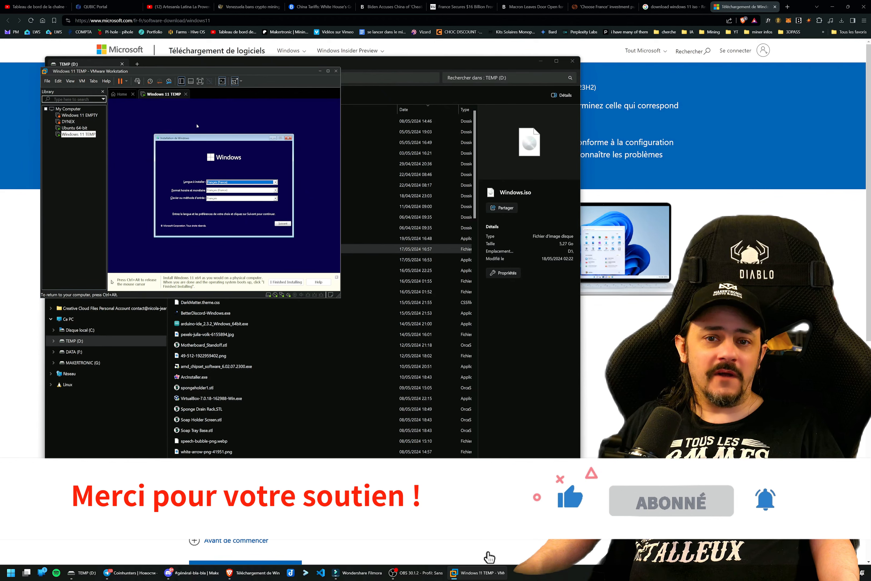
pyautogui.moveTo(340, 297); pyautogui.dragTo(701, 553)
pyautogui.click(460, 255)
pyautogui.moveTo(352, 72); pyautogui.dragTo(322, 47)
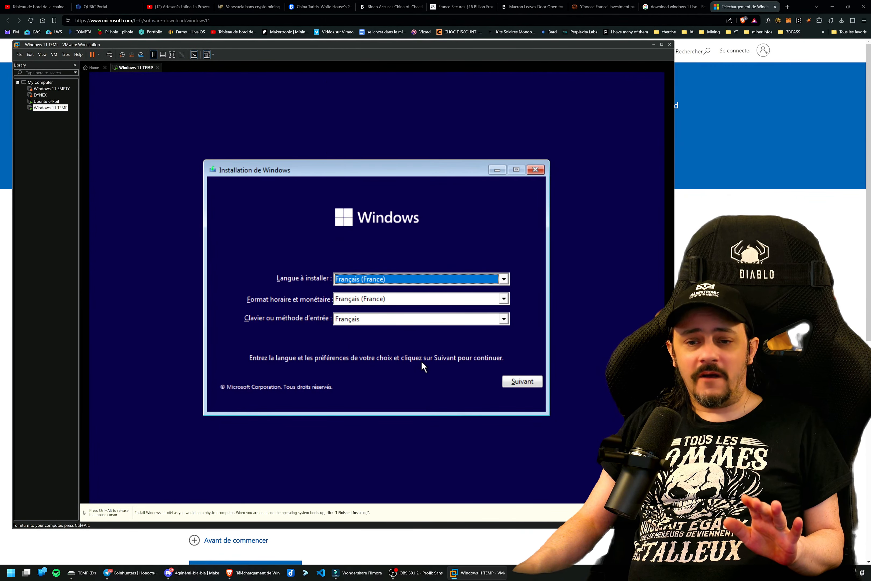
# Start the Windows installation with French (France) language settings and continue without a product key.
pyautogui.click(511, 380)
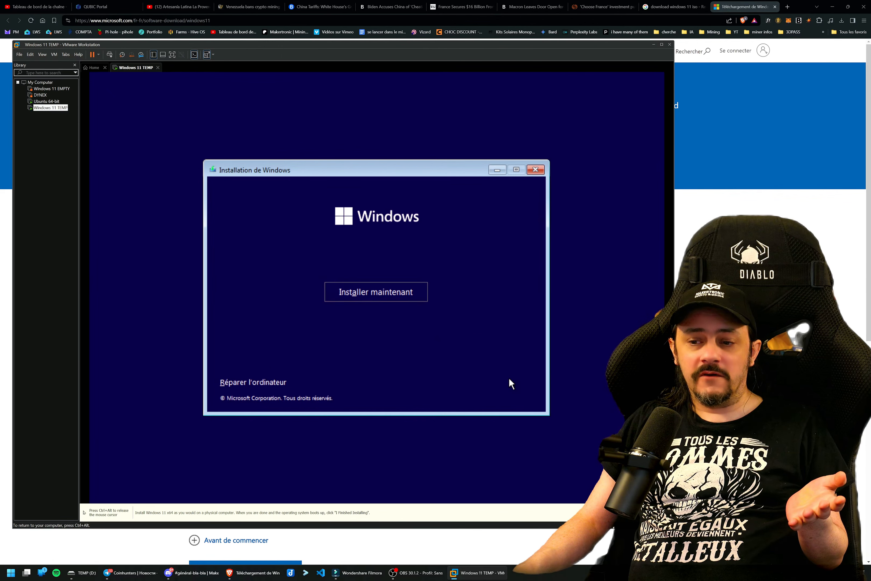
pyautogui.click(397, 298)
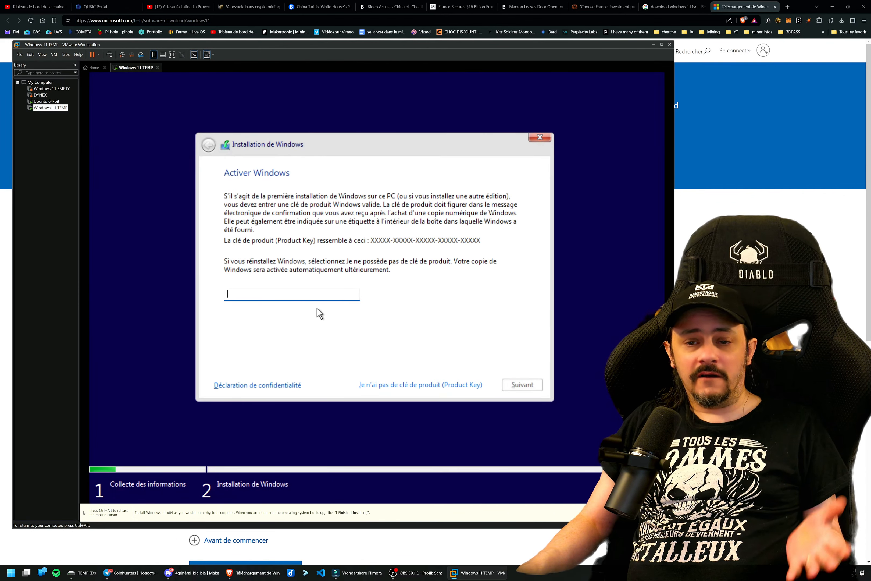
pyautogui.click(384, 382)
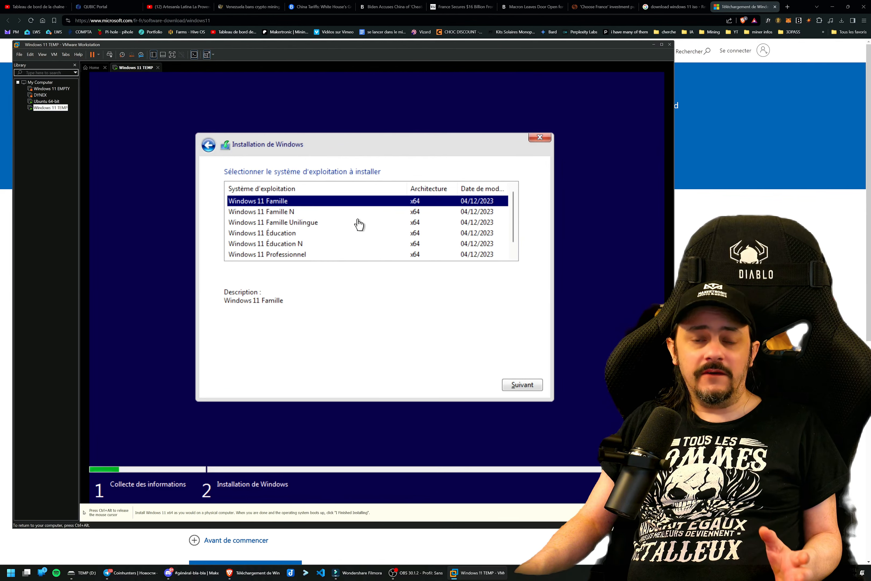
# Choose Windows 11 Famille as the edition to install and accept the license terms.
pyautogui.click(514, 385)
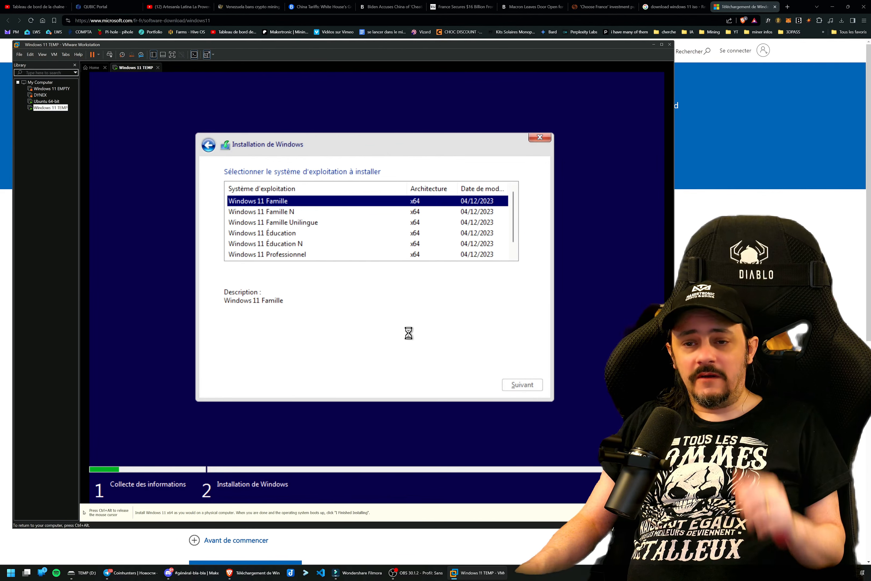
pyautogui.click(295, 360)
pyautogui.click(516, 387)
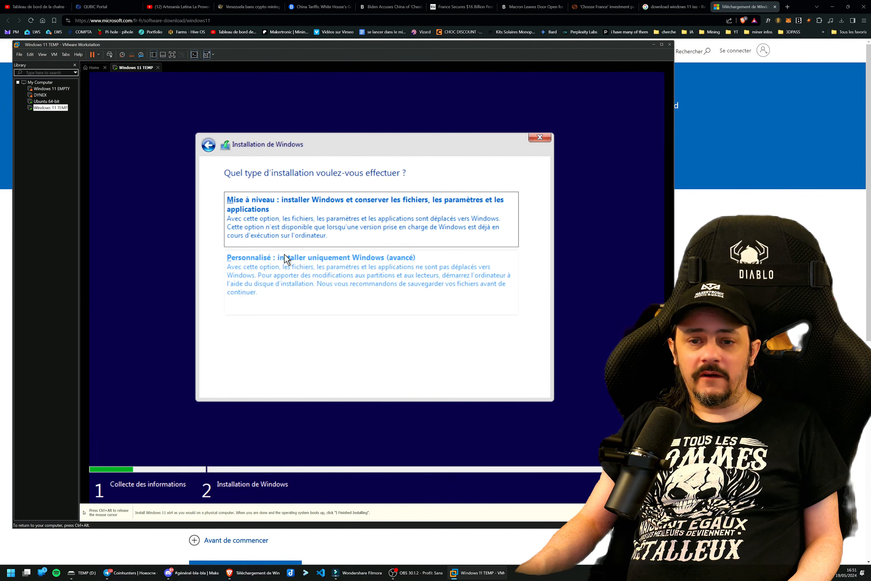
# Choose the custom installation, create a new partition from the 64 GB unallocated space and install Windows on the primary partition.
pyautogui.click(329, 270)
pyautogui.click(329, 270)
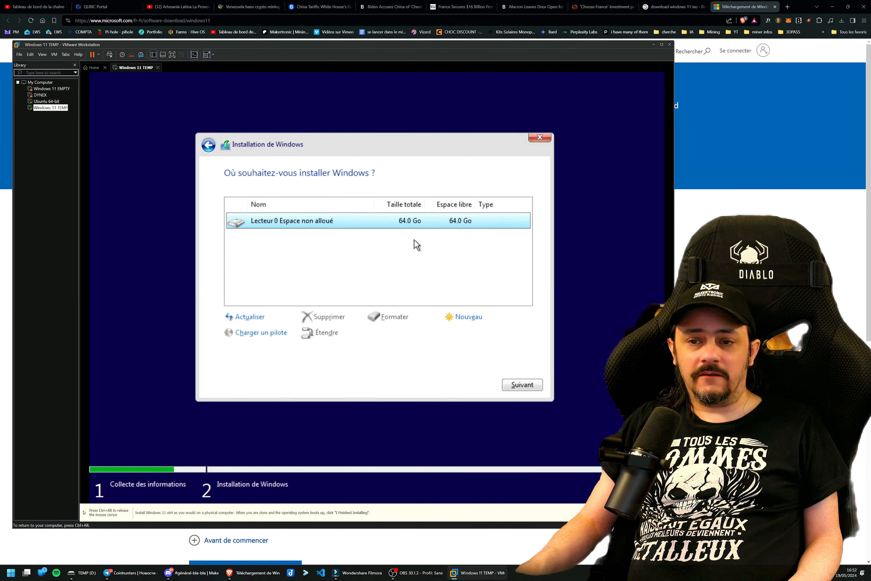
pyautogui.click(473, 317)
pyautogui.click(473, 334)
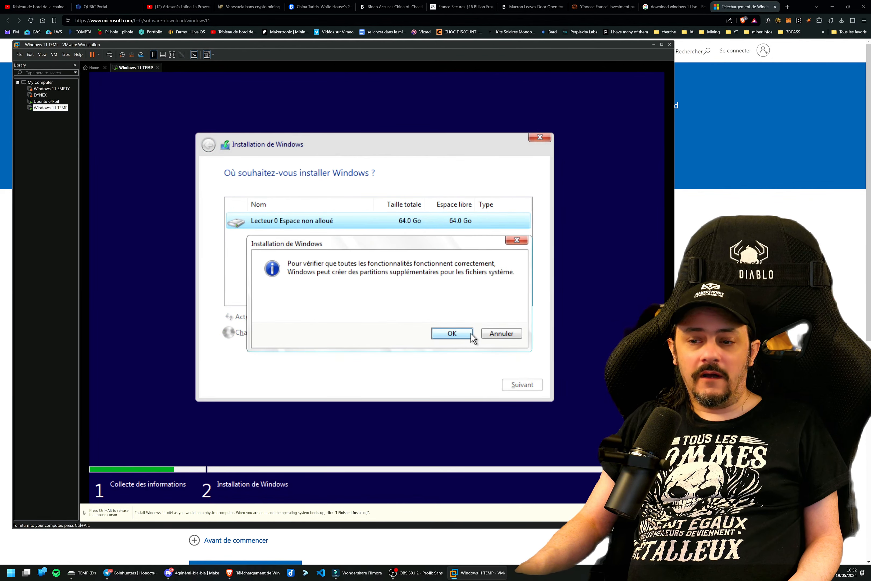
pyautogui.click(452, 333)
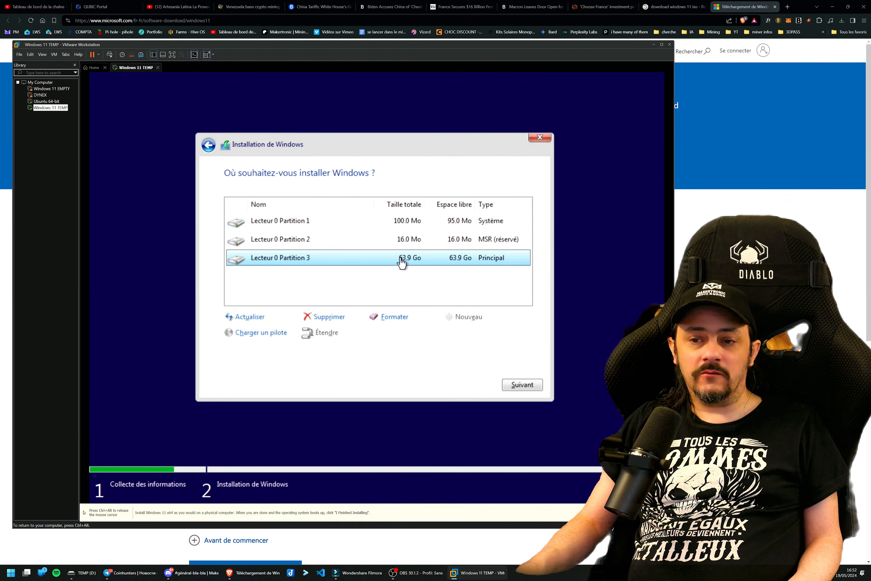
pyautogui.click(515, 383)
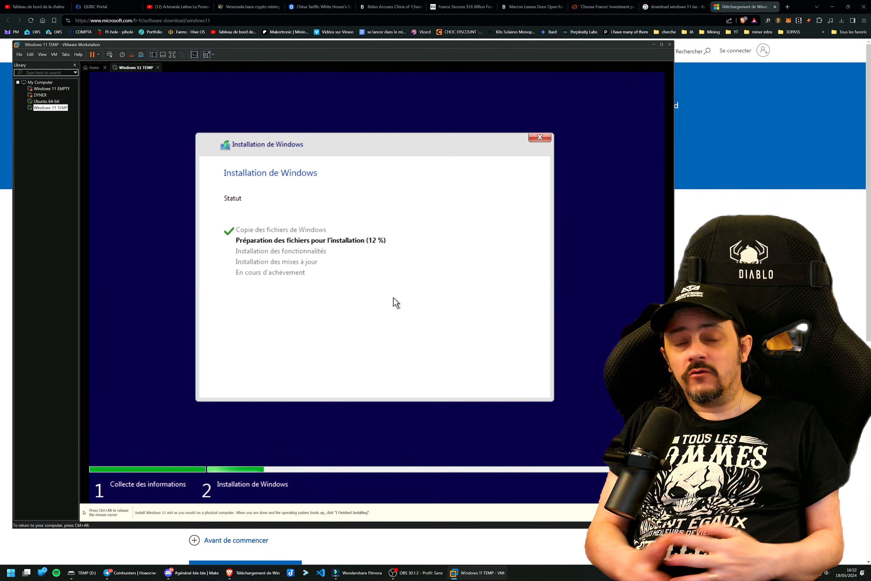
# Disconnect the network adapter of the Windows 11 TEMP virtual machine while Windows installs.
pyautogui.hotkey('ctrl', 'alt')
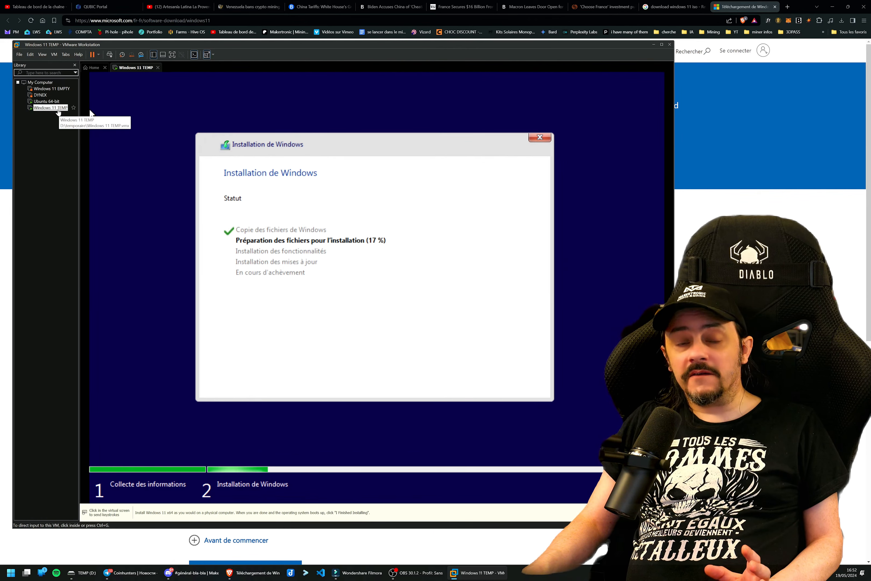
pyautogui.rightClick(59, 110)
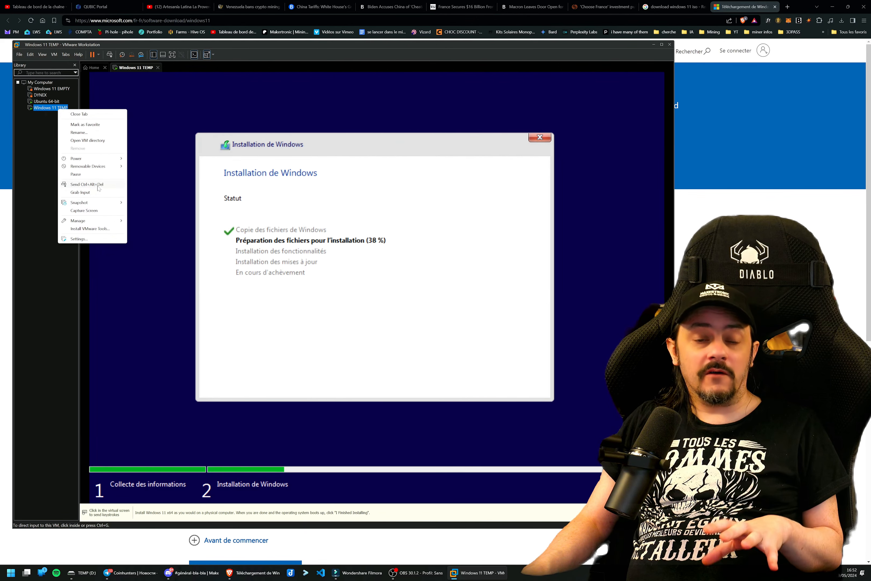
pyautogui.moveTo(103, 170)
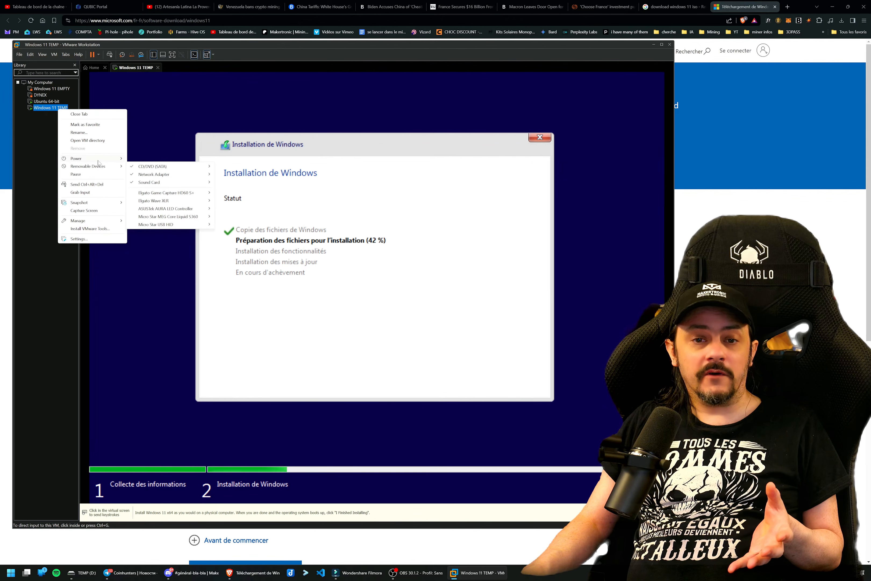
pyautogui.click(41, 122)
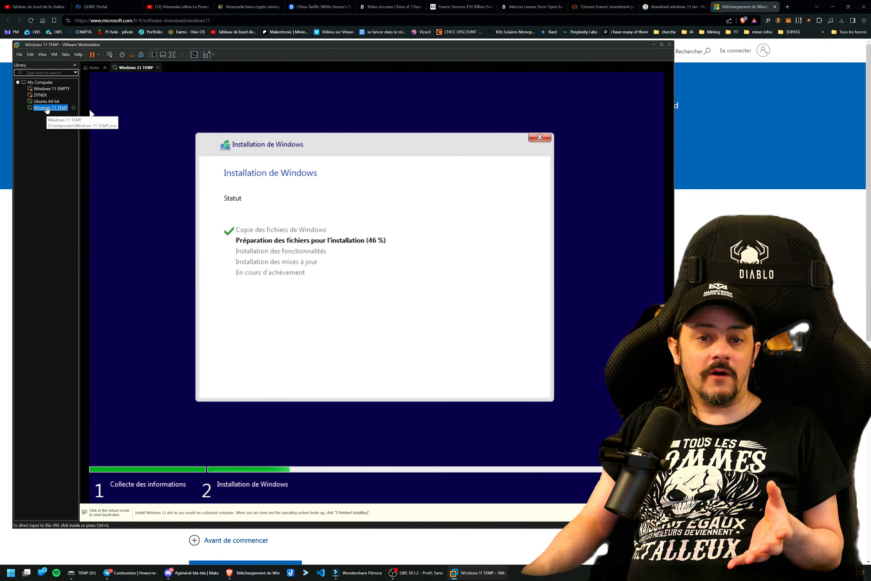
pyautogui.rightClick(47, 109)
pyautogui.moveTo(79, 166)
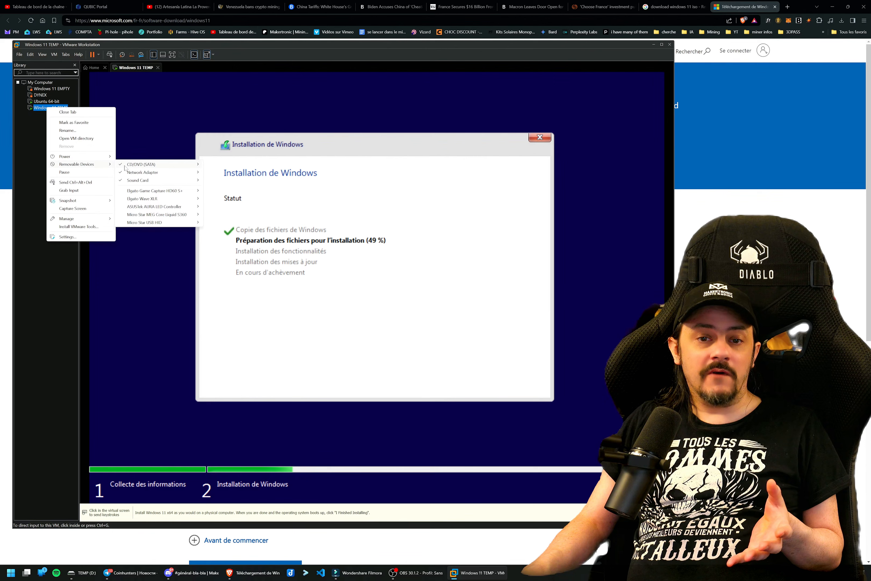
pyautogui.moveTo(144, 173)
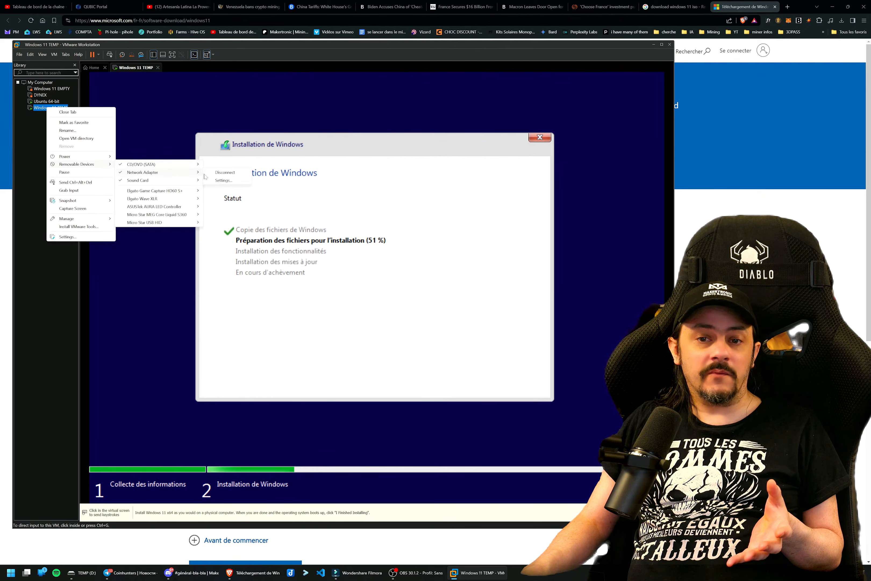
pyautogui.click(224, 174)
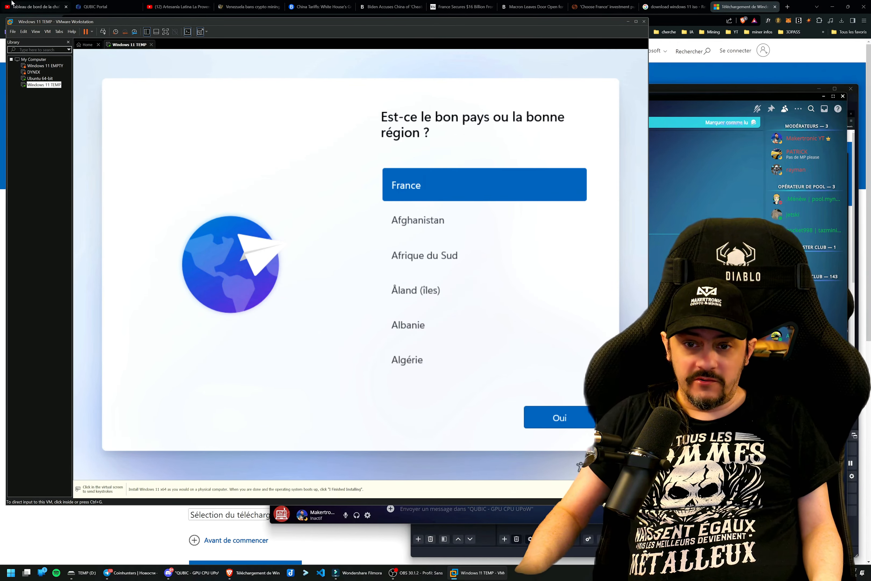
pyautogui.click(143, 121)
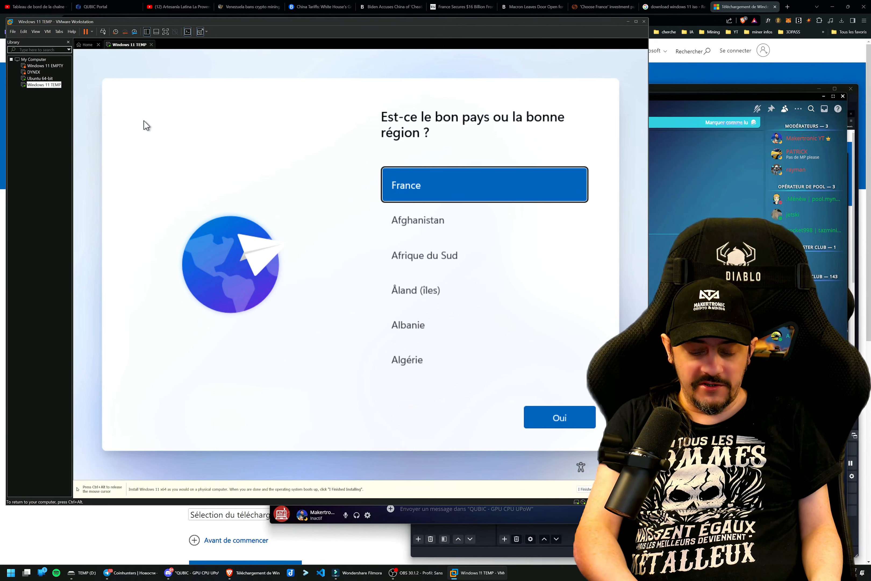
pyautogui.hotkey('shift', 'F10')
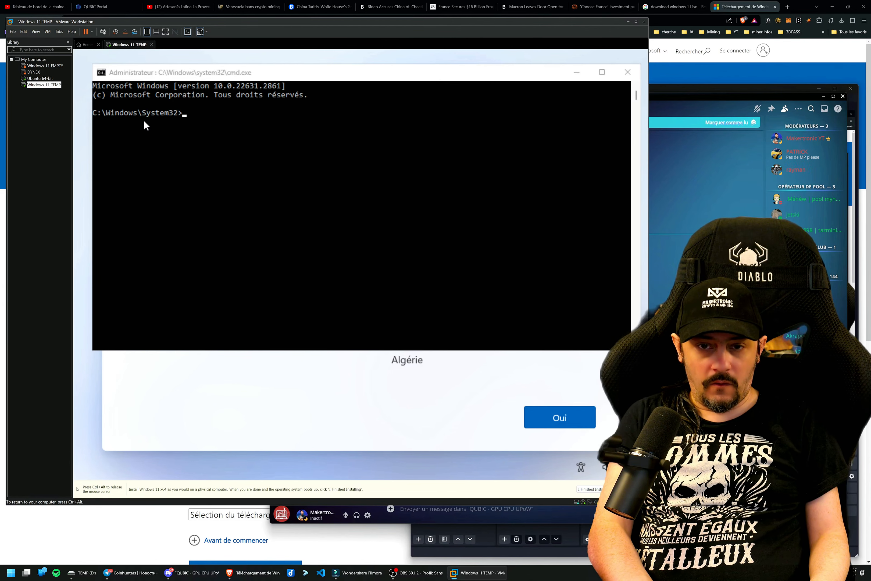
pyautogui.click(175, 139)
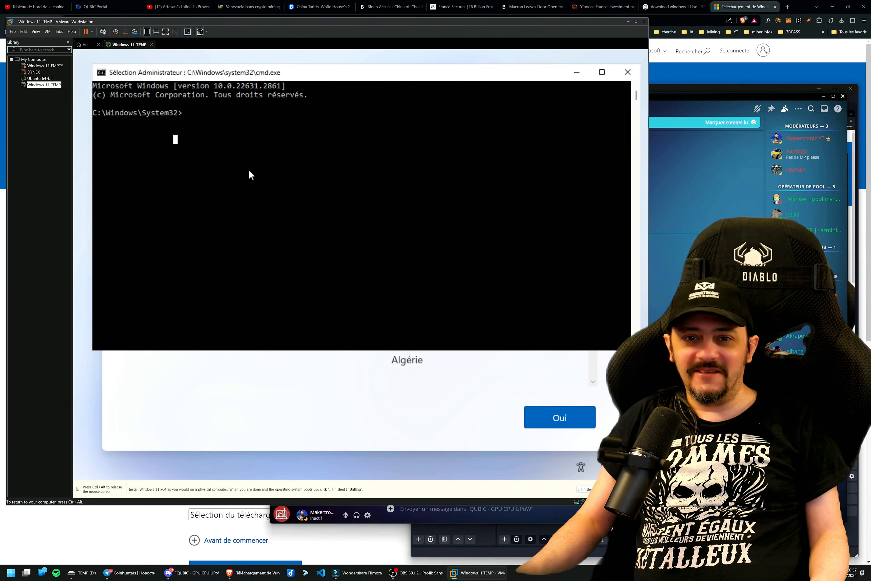
pyautogui.press('Escape')
pyautogui.write('oobe')
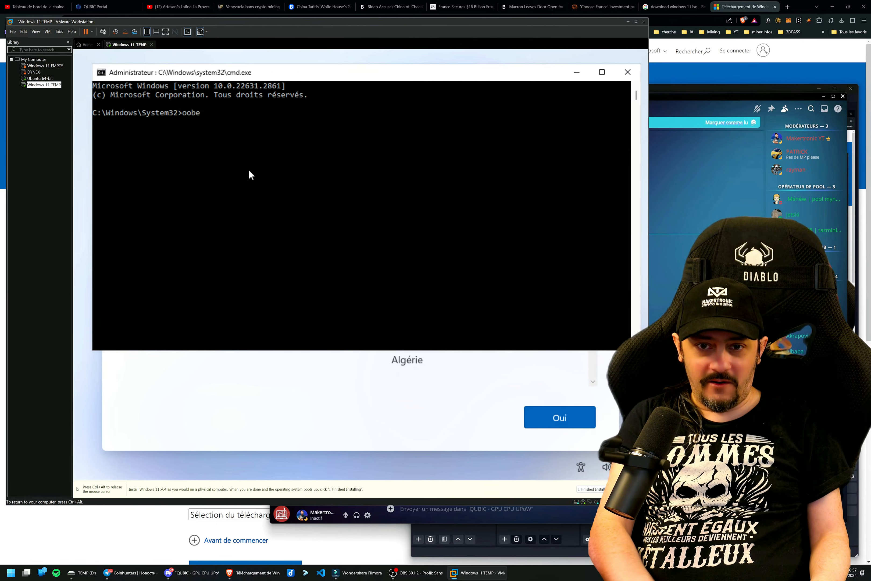
pyautogui.write('\\By')
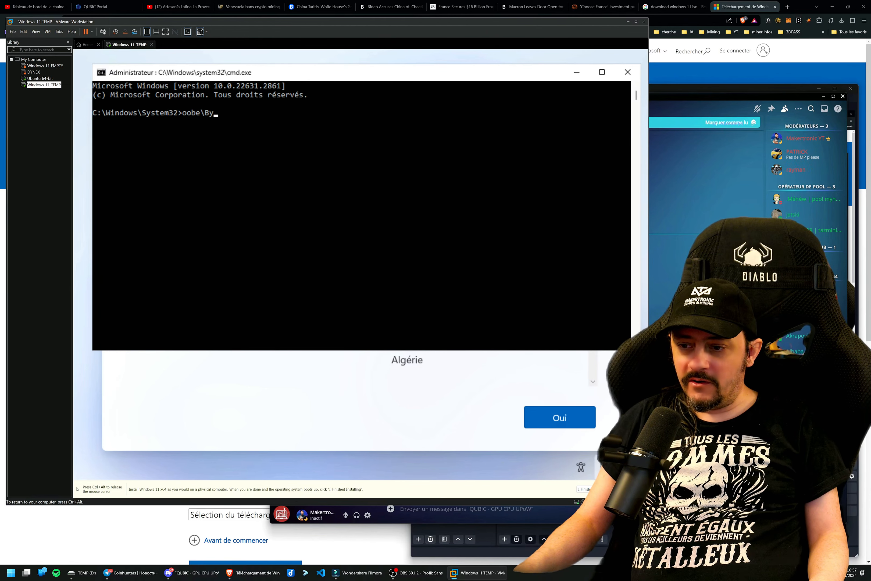
pyautogui.click(609, 467)
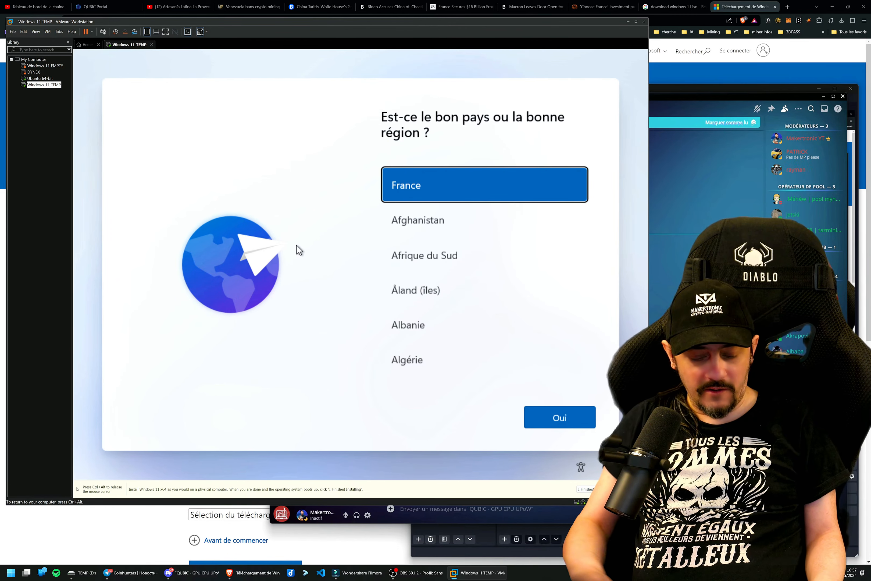
# Open a command prompt over the region selection screen and run oobe\BypassNRO to bypass the Internet requirement.
pyautogui.hotkey('shift', 'F10')
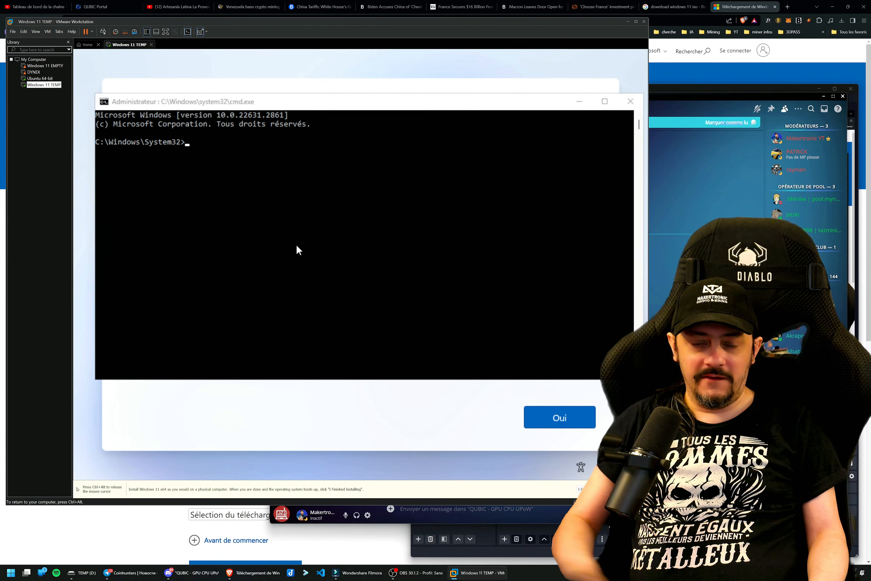
pyautogui.click(297, 246)
pyautogui.press('Return')
pyautogui.press('Return')
pyautogui.press('Return')
pyautogui.press('Return')
pyautogui.press('Return')
pyautogui.press('Return')
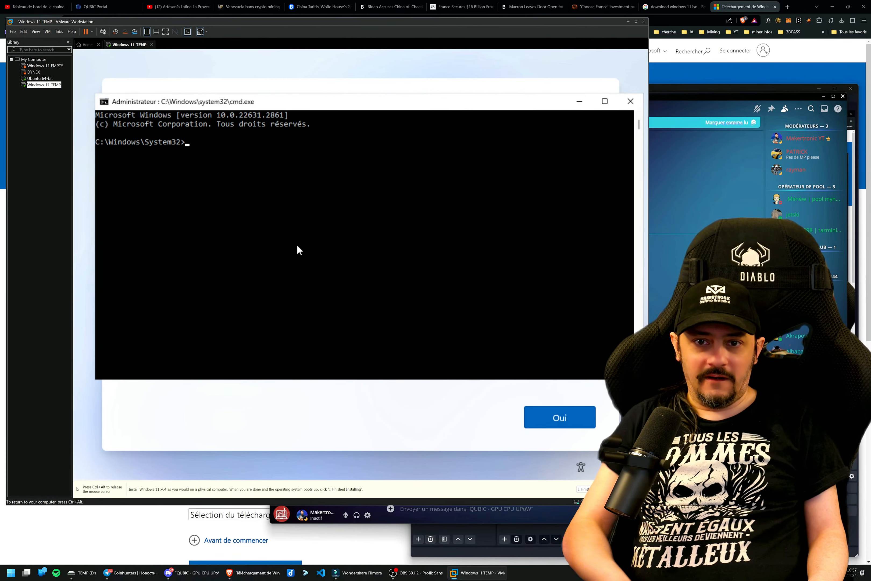
pyautogui.write('oobe')
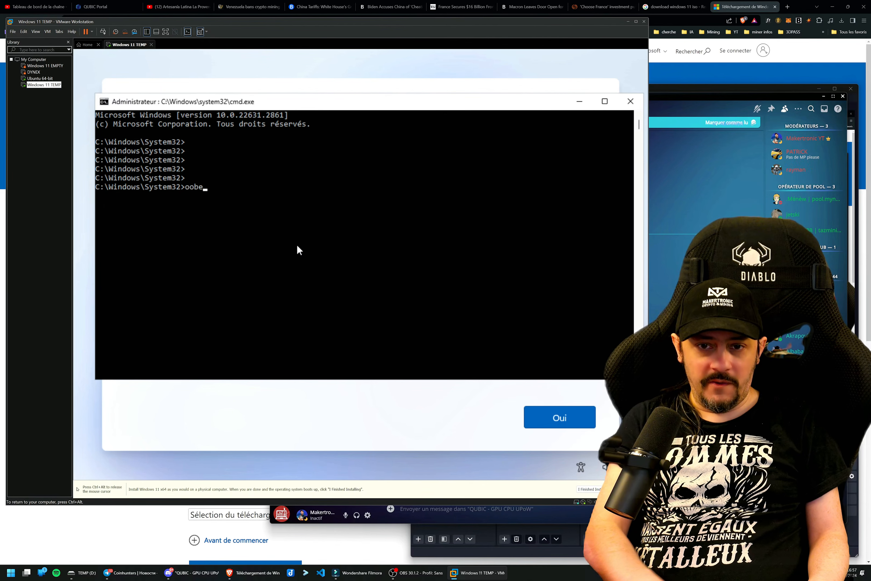
pyautogui.write('\\BypassNRO')
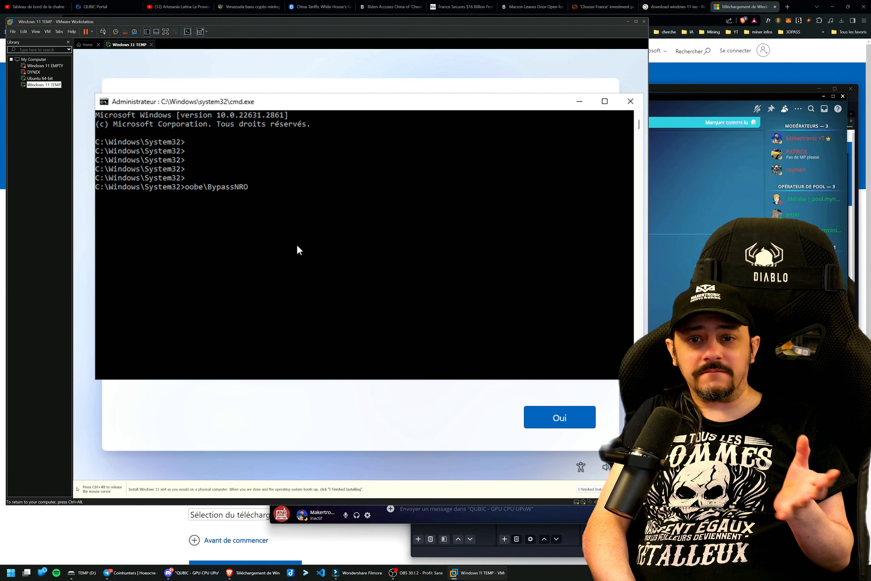
pyautogui.press('Return')
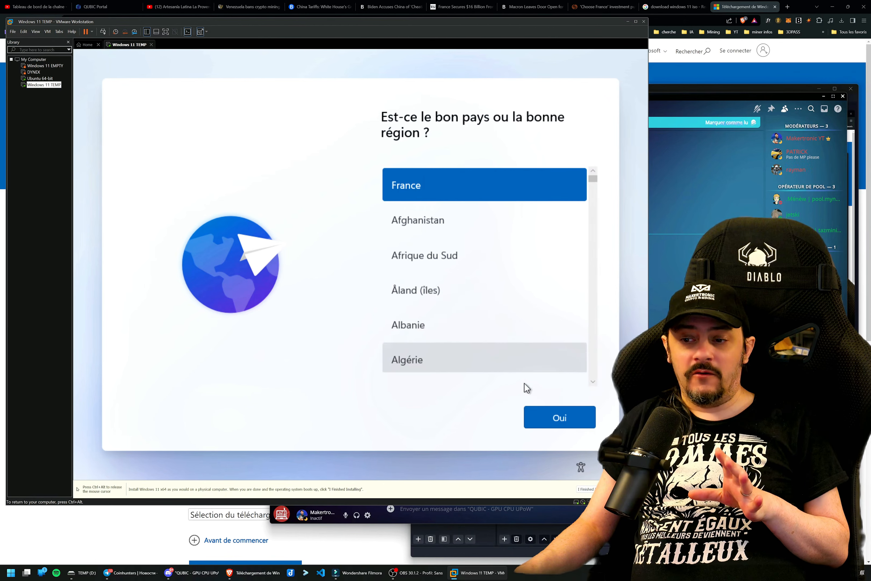
# Confirm France as the region and Français as the keyboard layout, and indicate that there is no Internet connection.
pyautogui.click(574, 417)
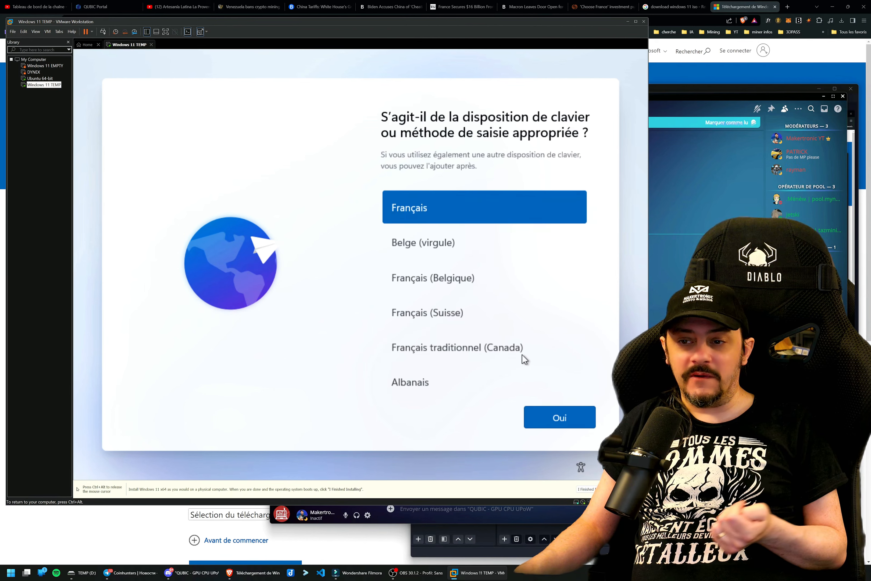
pyautogui.click(556, 414)
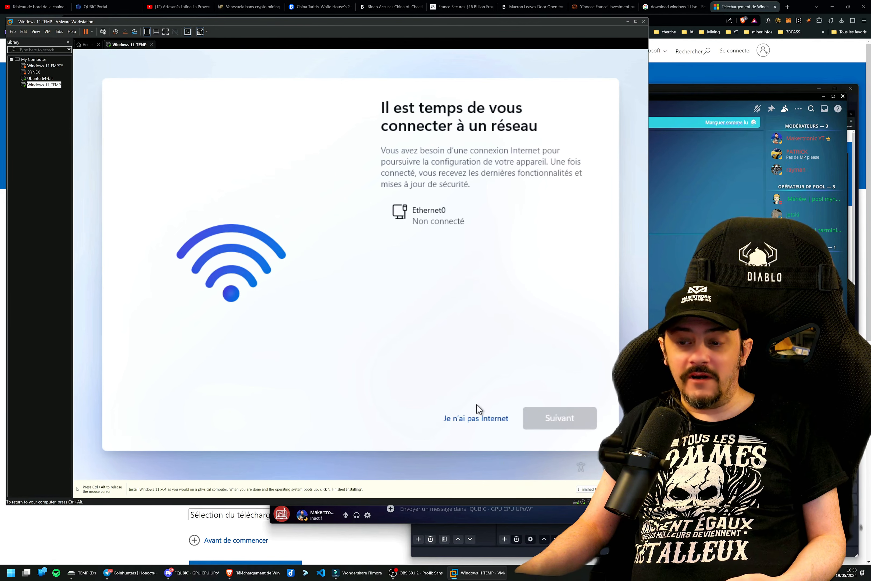
pyautogui.click(474, 419)
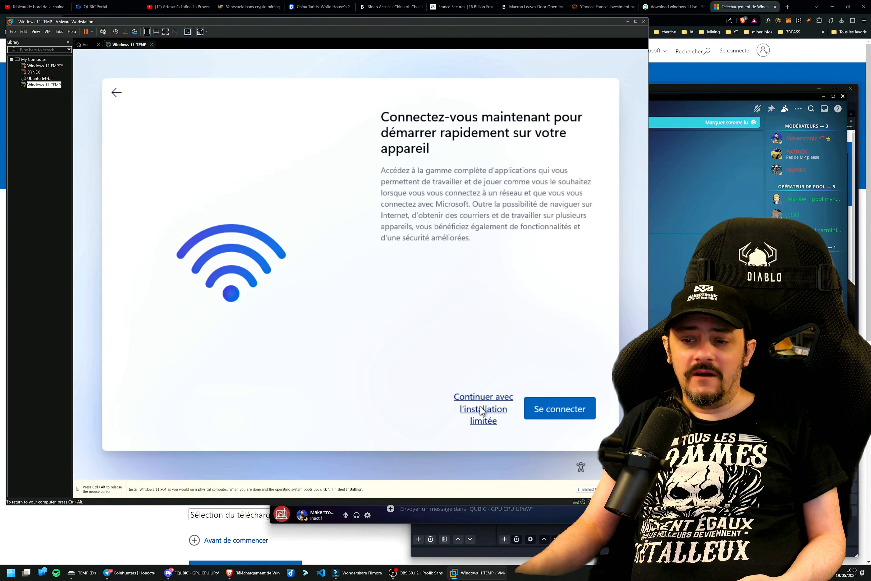
# Continue with the limited installation, enter the user's name for the local account, then create and confirm the account password.
pyautogui.click(482, 412)
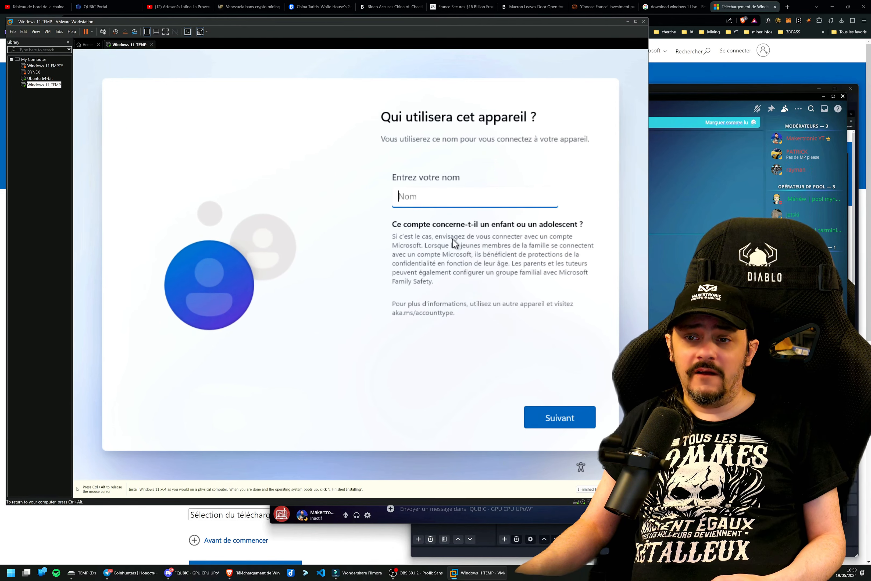
pyautogui.write('nicola')
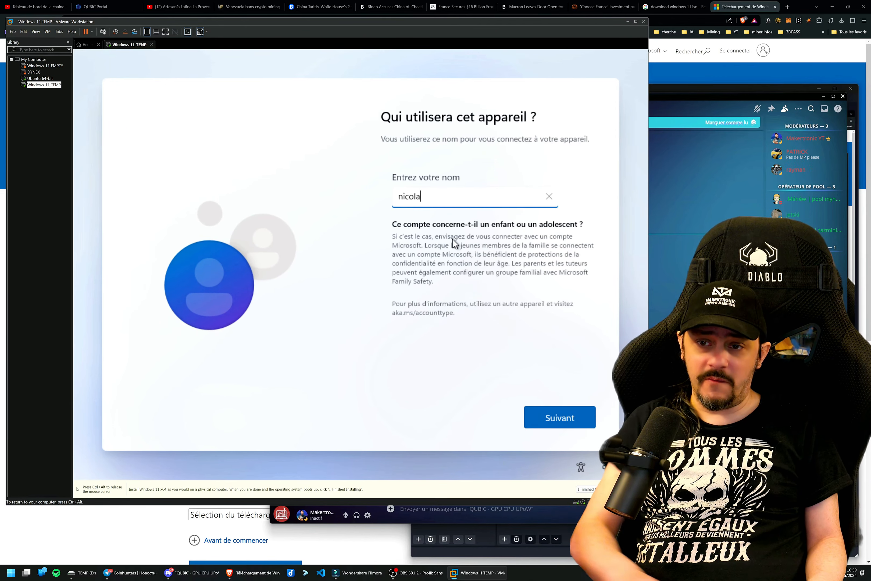
pyautogui.click(554, 411)
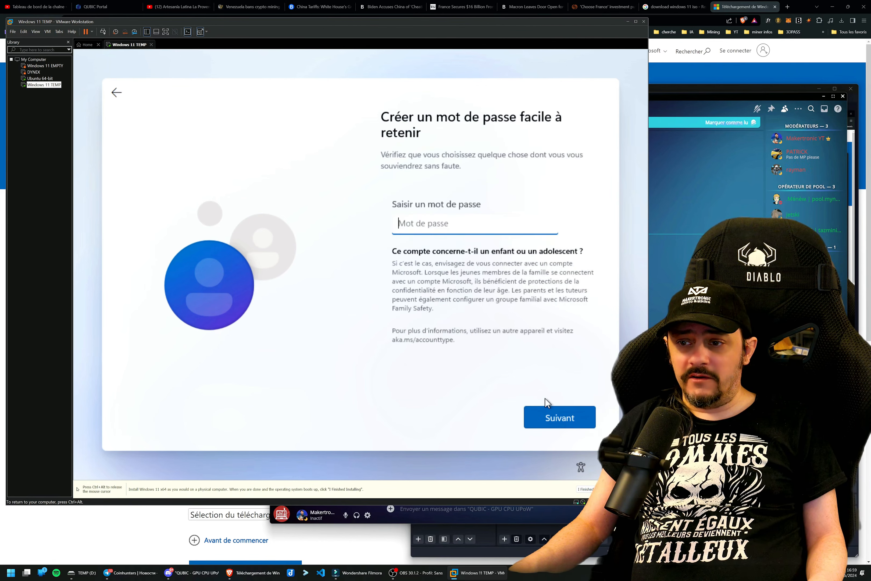
pyautogui.write('******')
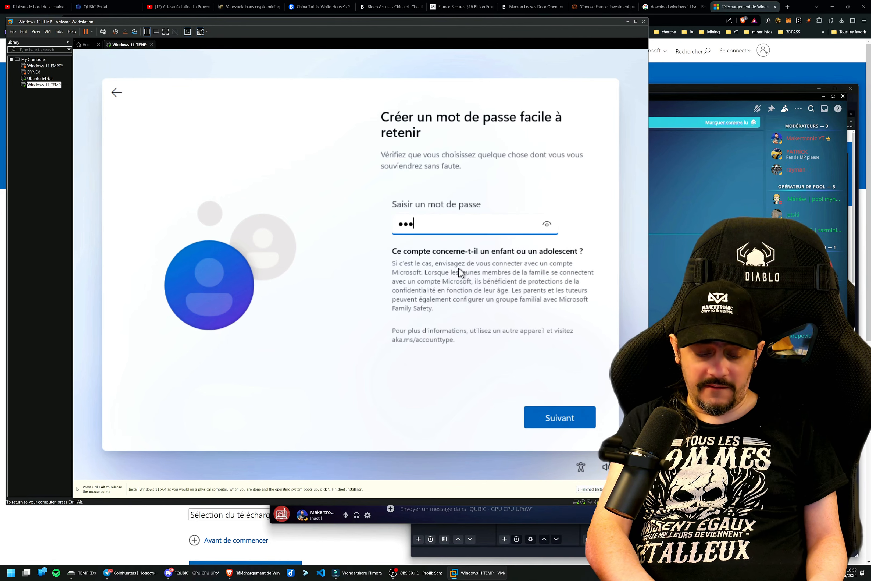
pyautogui.click(559, 412)
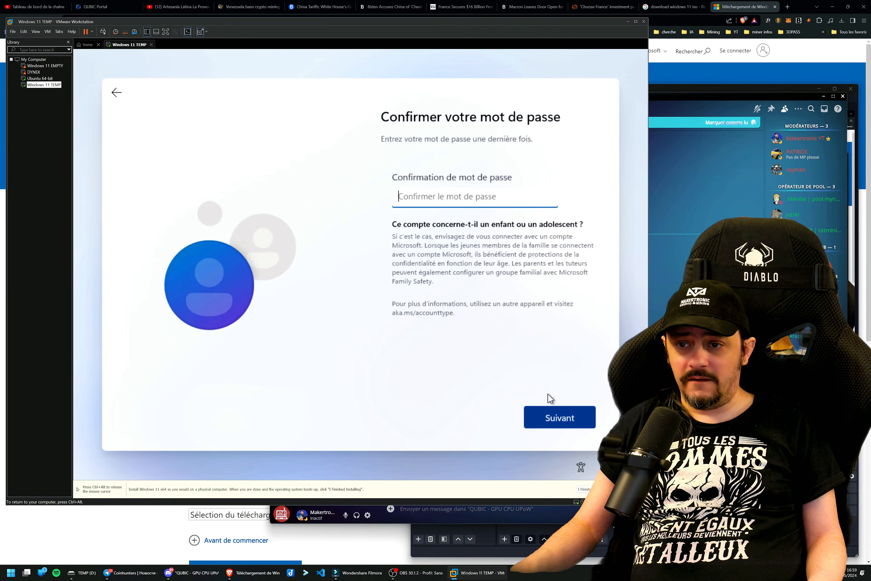
pyautogui.write('******')
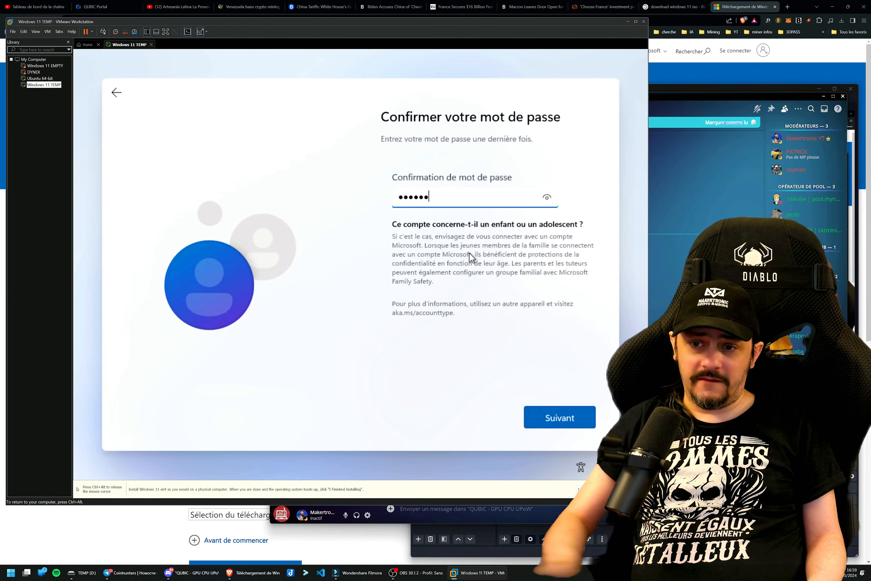
pyautogui.click(544, 416)
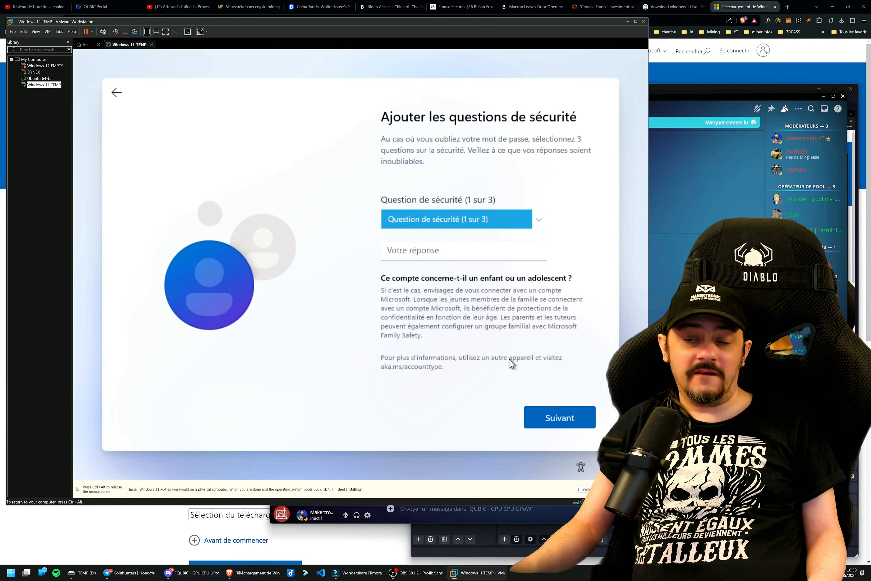
# Choose the first pet's name as security question 1 of 3 and enter the security answer.
pyautogui.click(445, 220)
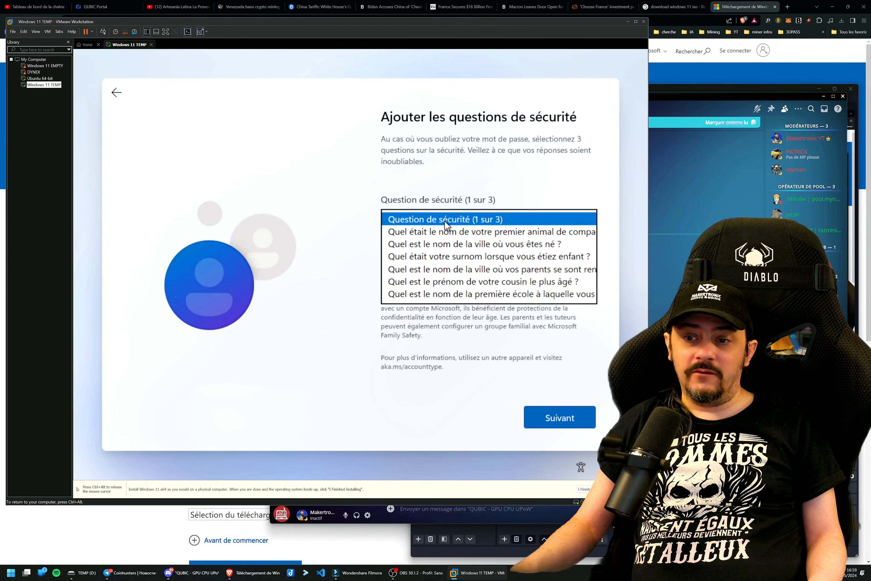
pyautogui.click(445, 227)
pyautogui.click(433, 250)
pyautogui.write('tot')
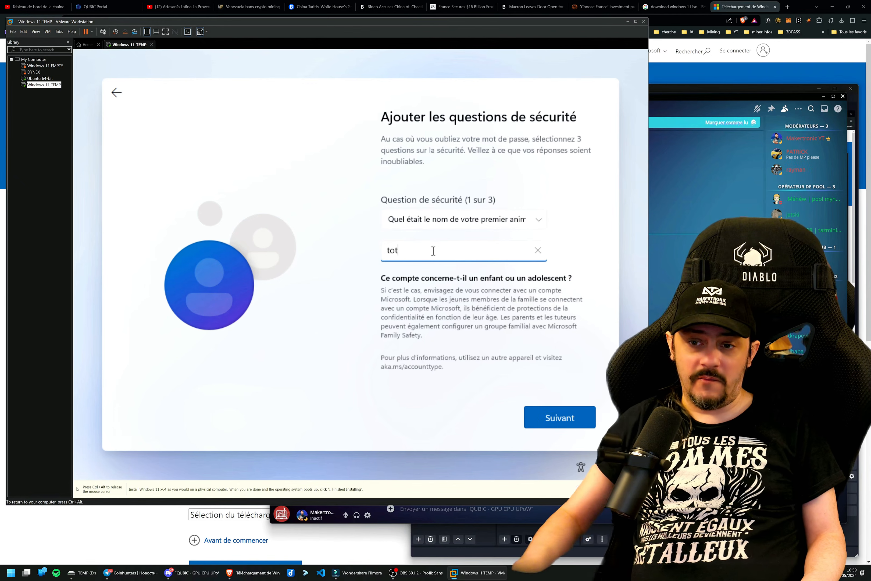
pyautogui.write('ol')
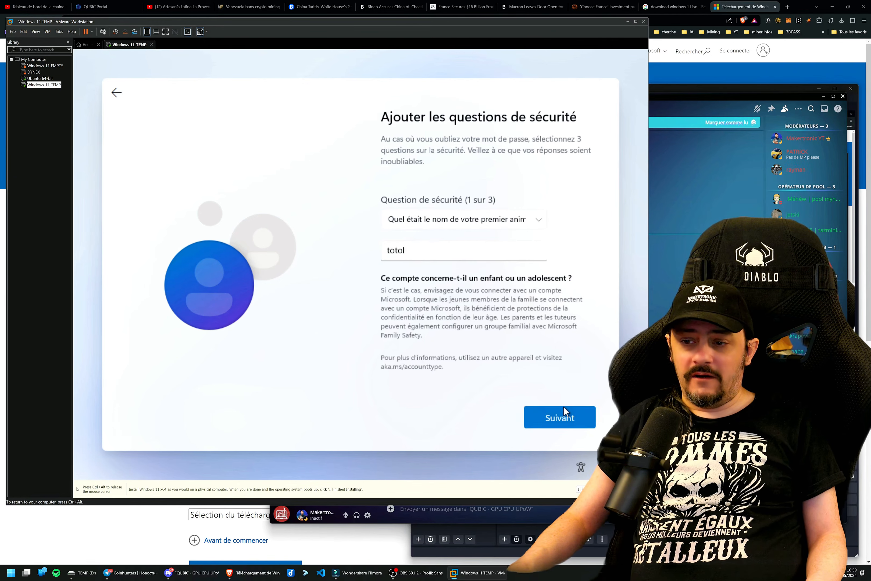
pyautogui.click(563, 412)
# Choose the city of birth as security question 2 of 3 and enter the security answer.
pyautogui.click(473, 220)
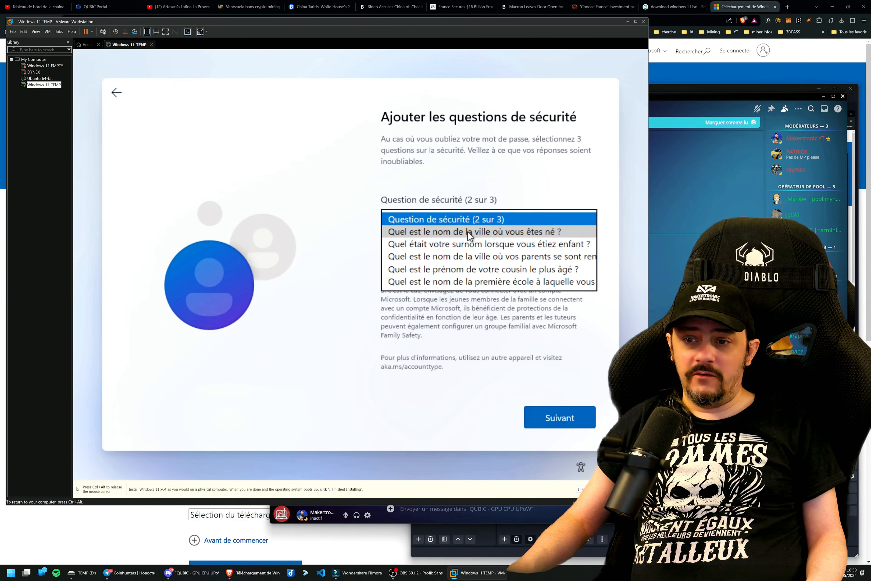
pyautogui.click(468, 231)
pyautogui.click(458, 255)
pyautogui.write('toto')
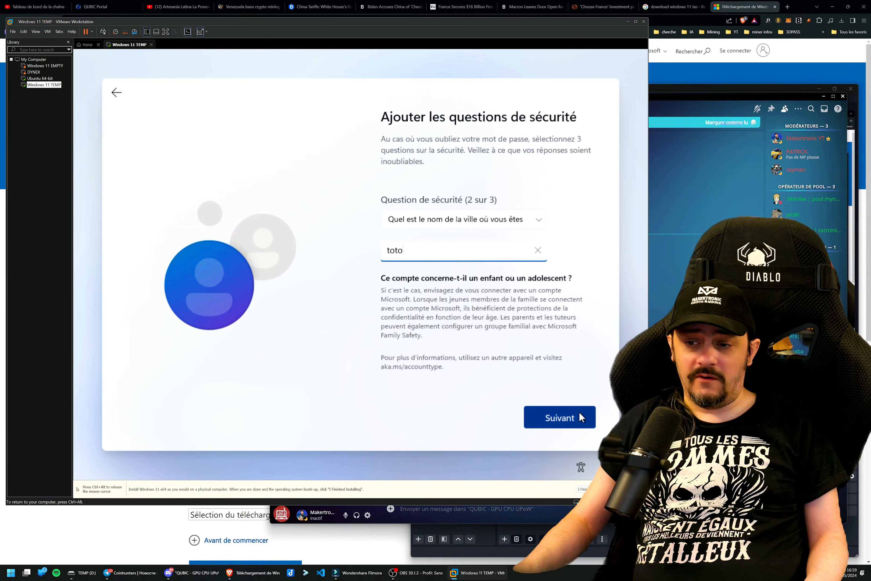
pyautogui.click(569, 422)
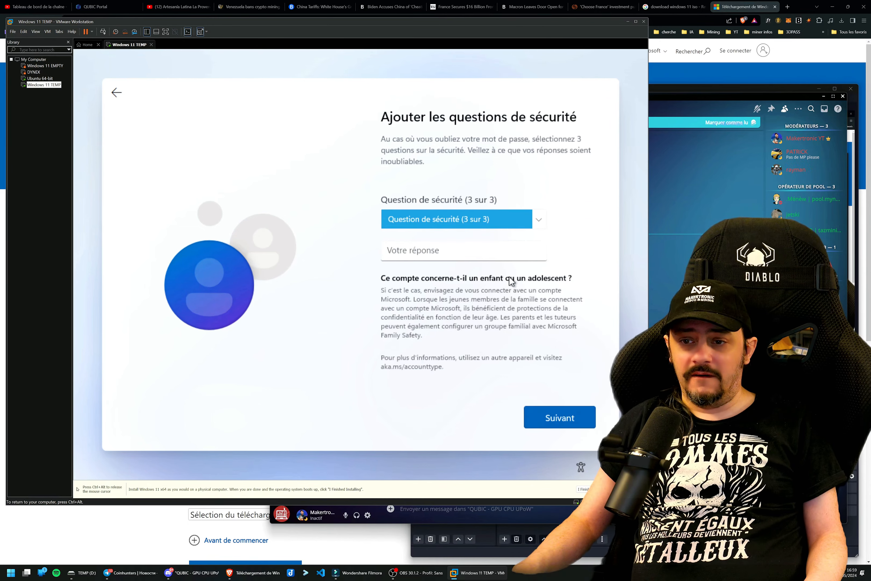
# Choose the childhood nickname as security question 3 of 3 and enter the security answer.
pyautogui.click(470, 222)
pyautogui.click(466, 233)
pyautogui.click(451, 250)
pyautogui.write('toto')
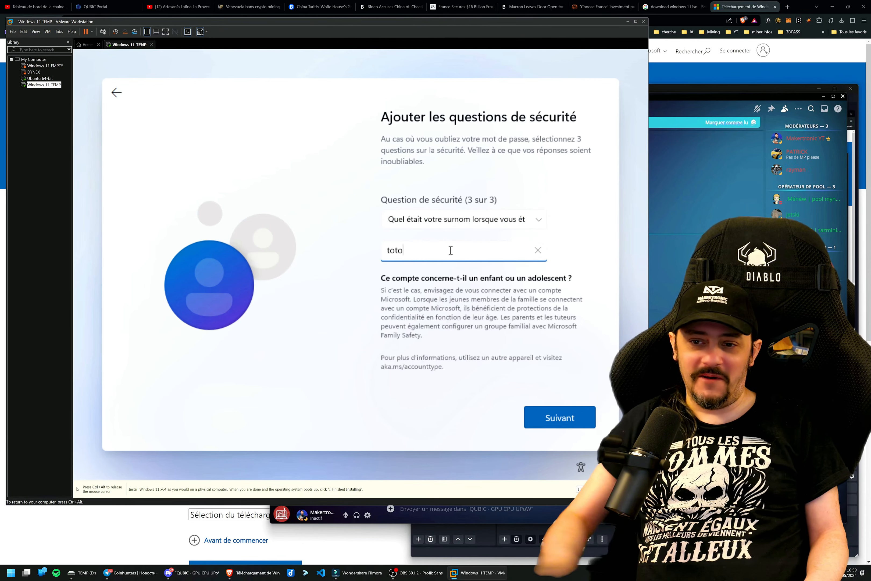
pyautogui.click(574, 425)
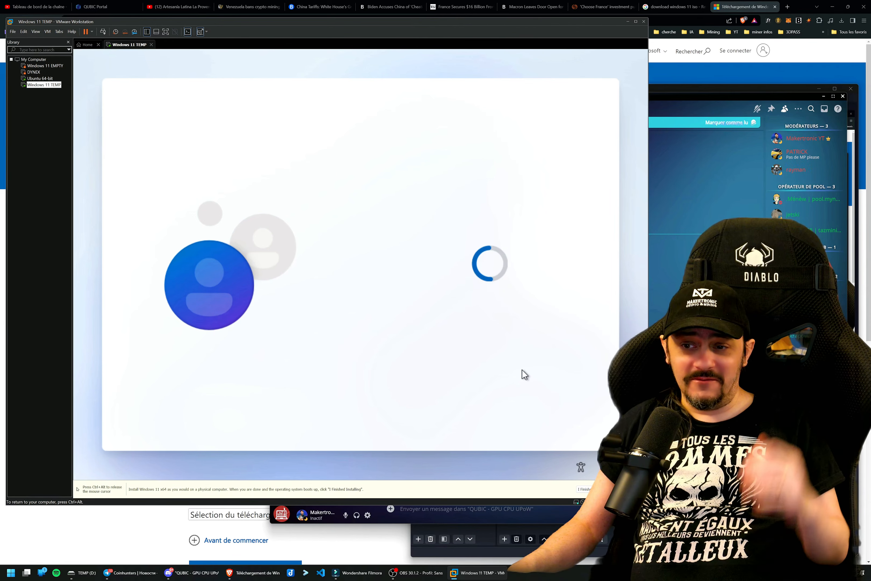
# Answer Non to letting Microsoft and apps use the location and to Localiser mon appareil.
pyautogui.scroll(-5, 487, 345)
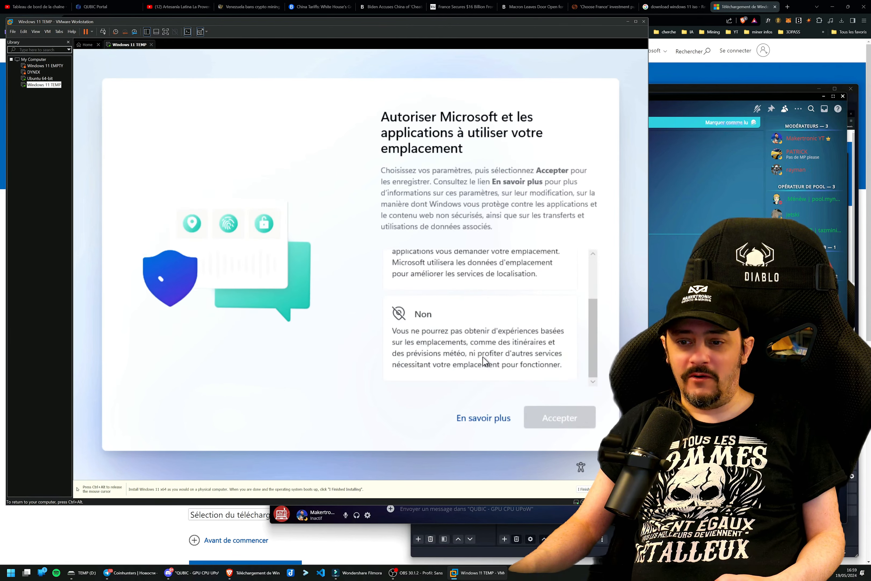
pyautogui.click(523, 373)
pyautogui.click(555, 417)
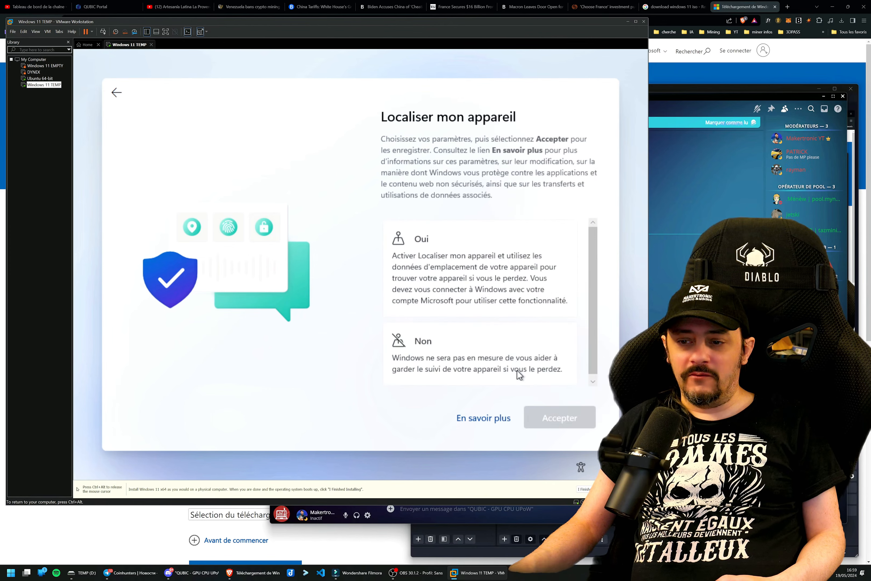
pyautogui.click(511, 356)
pyautogui.click(557, 426)
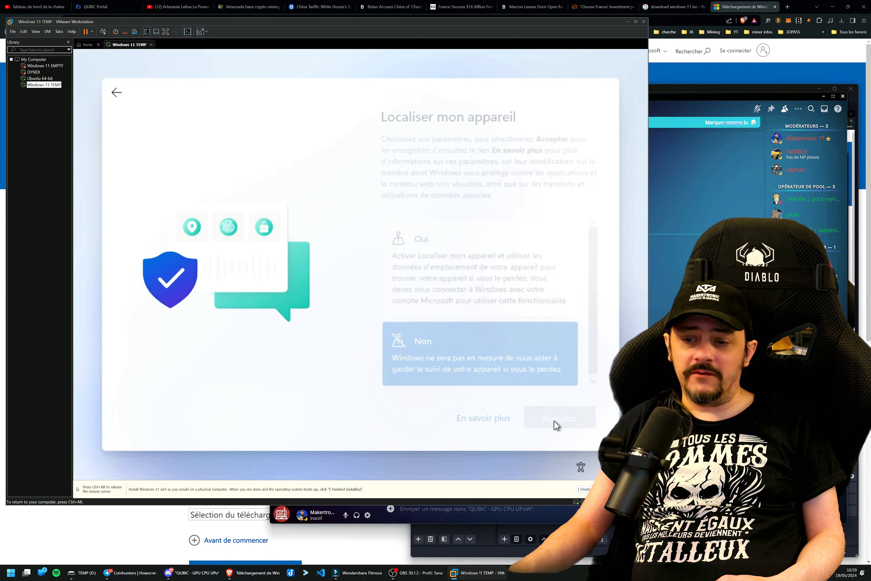
# Limit diagnostic data to Obligatoire uniquement and answer Non to improving handwriting and typing.
pyautogui.scroll(-5, 500, 355)
pyautogui.click(527, 378)
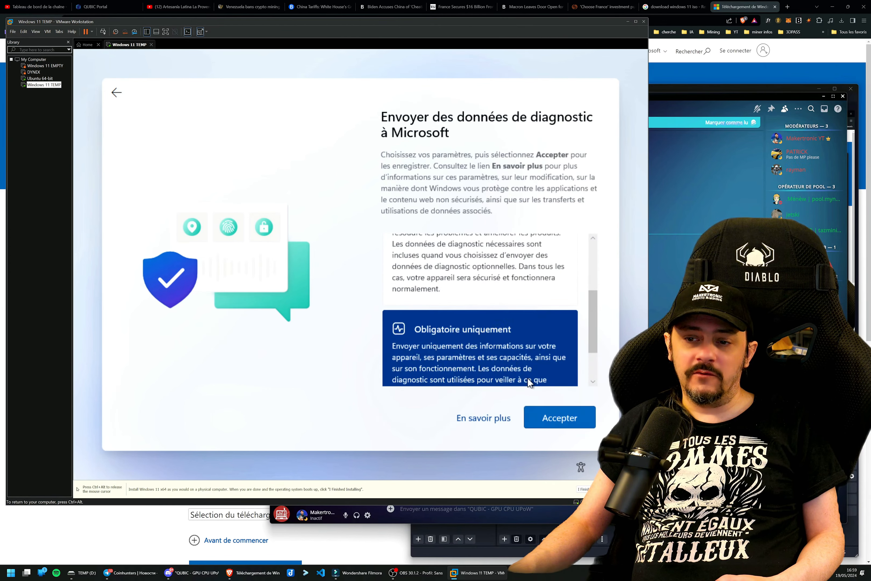
pyautogui.click(545, 420)
pyautogui.scroll(-2, 511, 377)
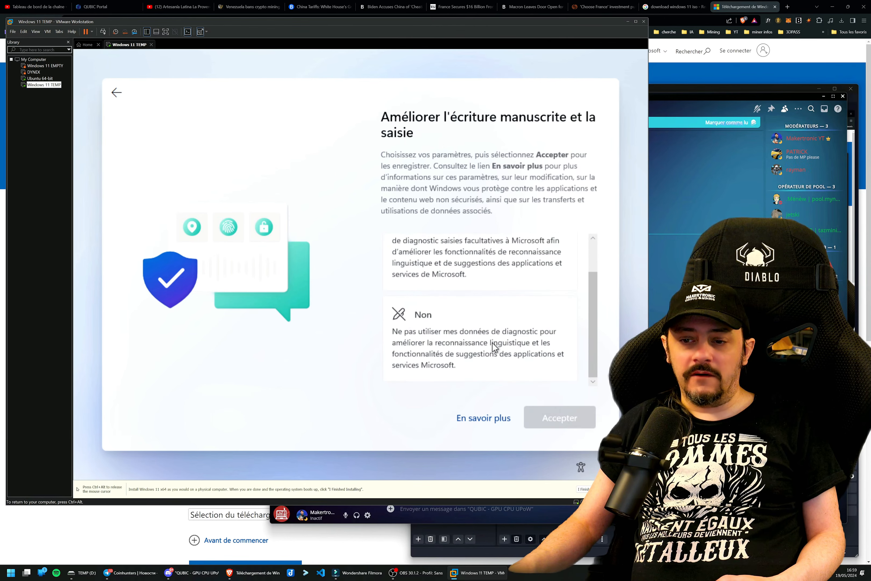
pyautogui.click(512, 349)
pyautogui.click(562, 409)
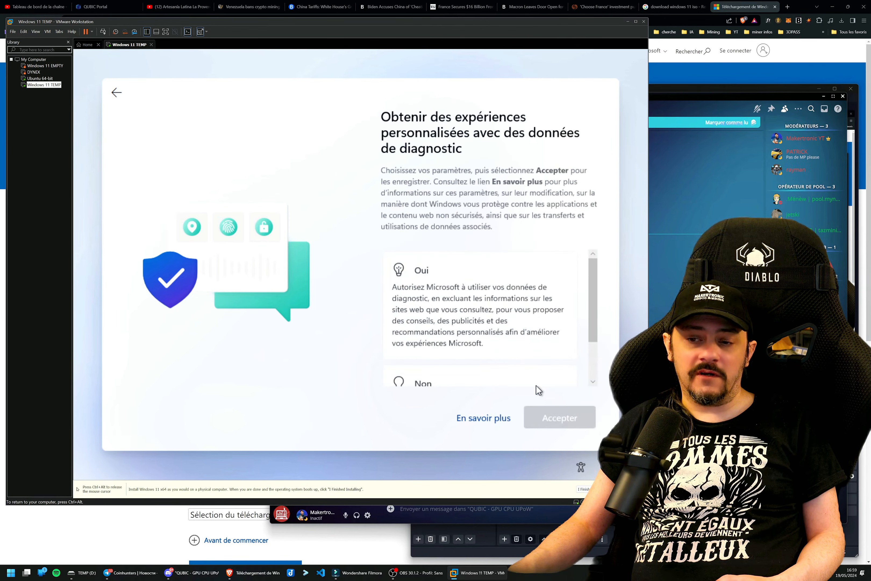
# Answer Non to personalised experiences with diagnostic data and to apps using the advertising ID.
pyautogui.scroll(-2, 516, 362)
pyautogui.click(482, 356)
pyautogui.click(550, 416)
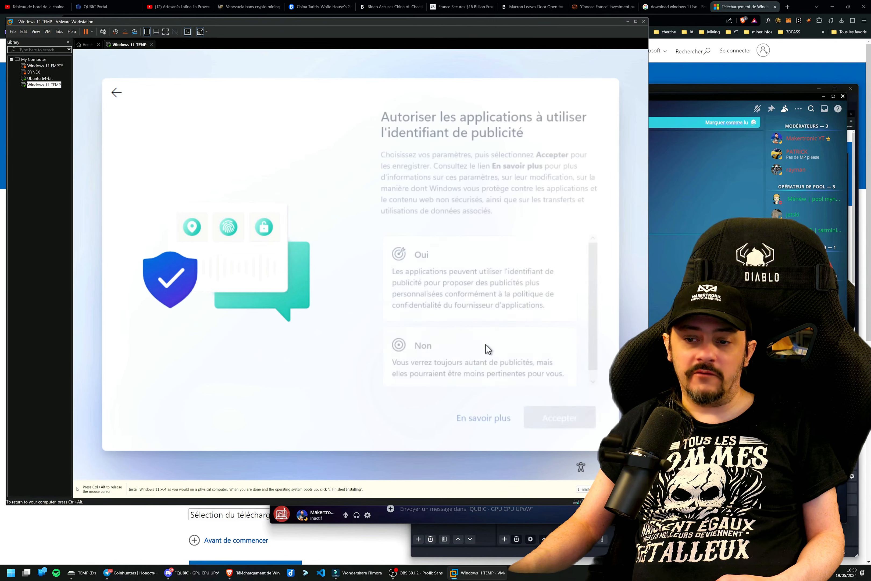
pyautogui.click(481, 347)
pyautogui.click(541, 412)
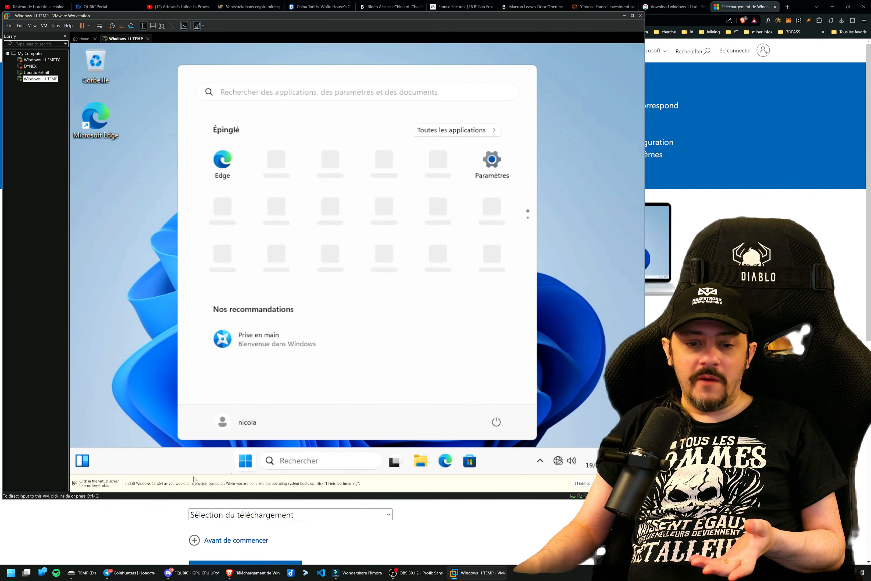
# Mark the Windows 11 installation as finished in VMware and close the guest's Start menu.
pyautogui.click(577, 484)
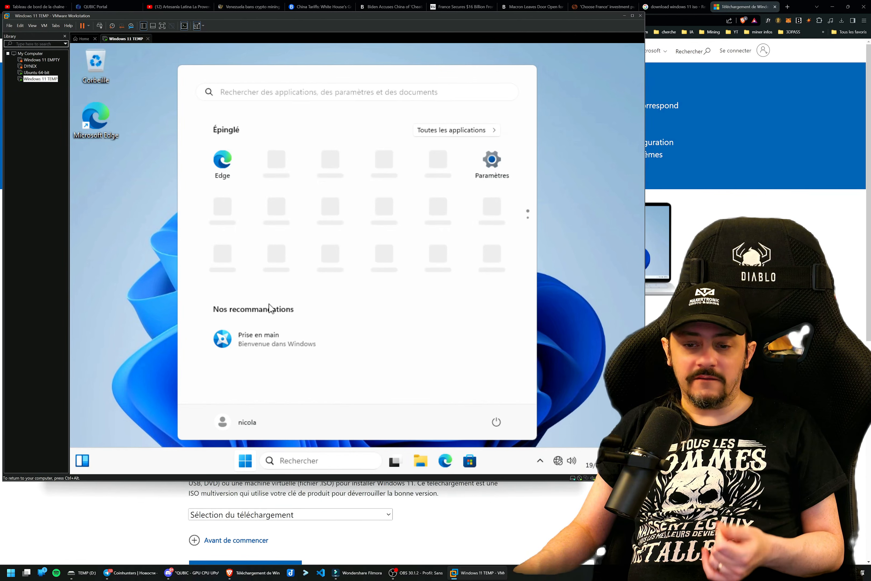
pyautogui.click(107, 153)
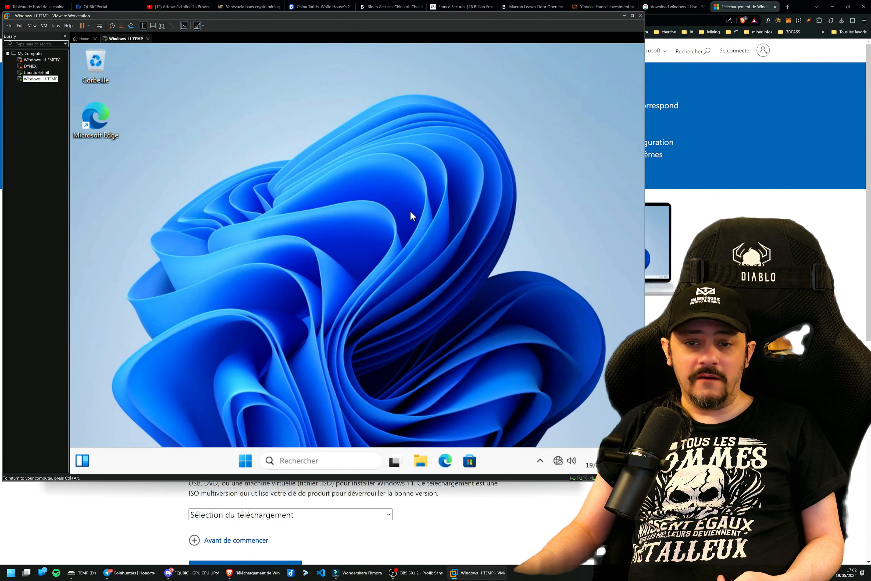
# Examine the contents of the Lecteur de DVD (D:) ESD-ISO drive in the guest's File Explorer.
pyautogui.click(413, 456)
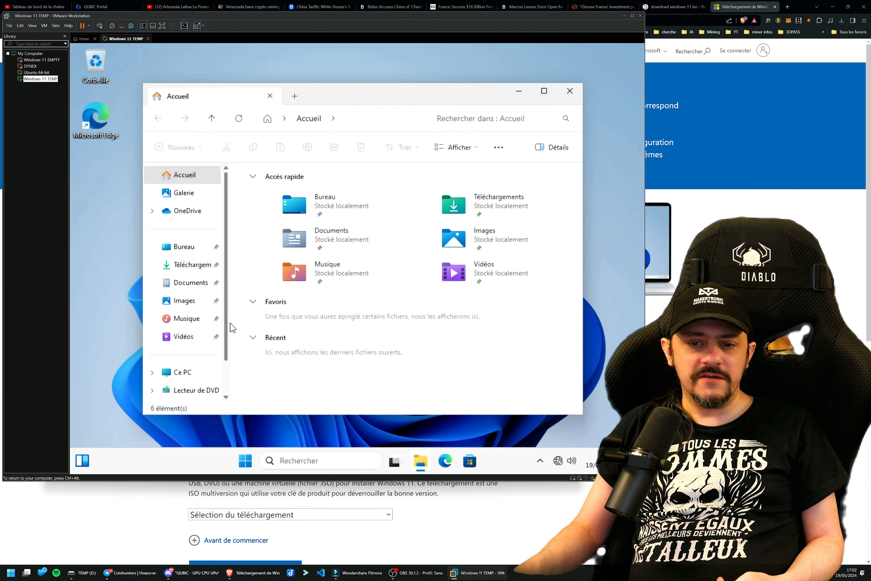
pyautogui.scroll(-2, 210, 337)
pyautogui.click(204, 352)
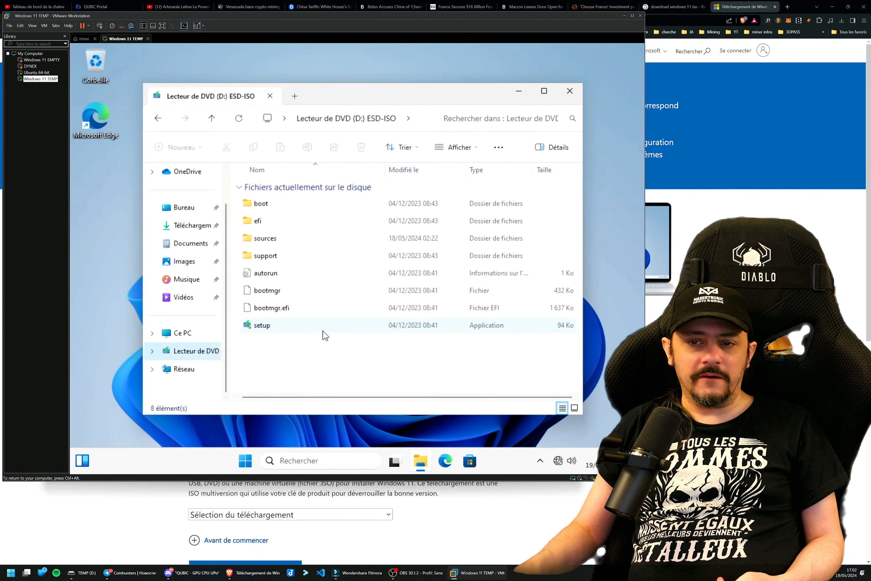
pyautogui.moveTo(326, 100); pyautogui.dragTo(320, 95)
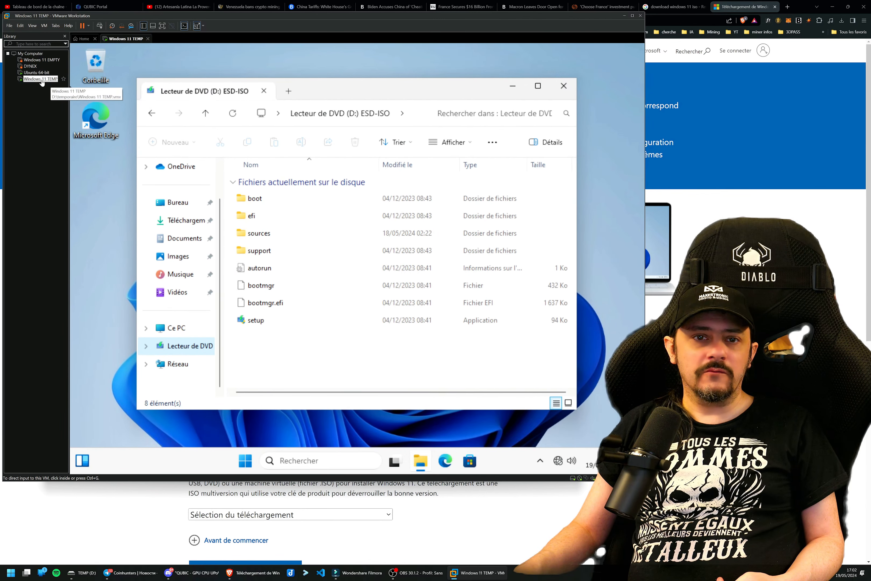
# Start the VMware Tools installation for the Windows 11 TEMP virtual machine.
pyautogui.click(56, 26)
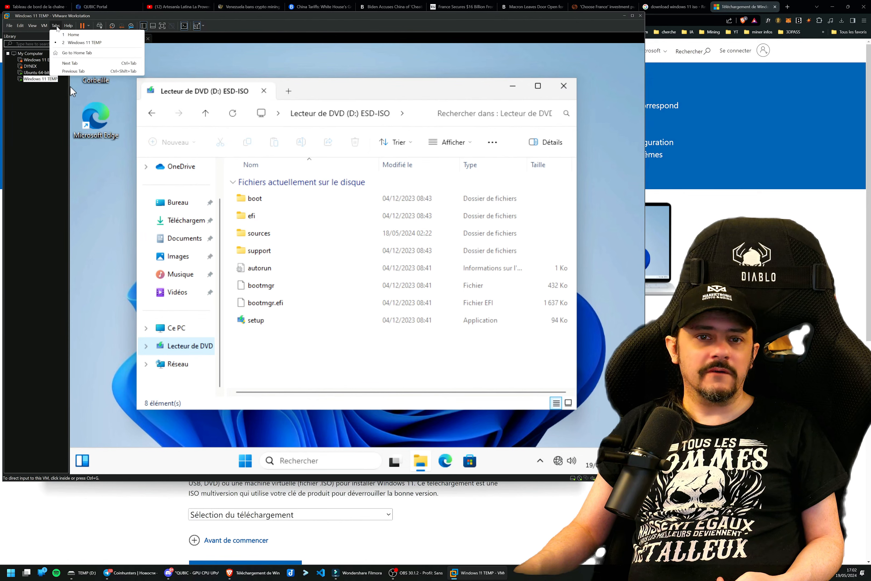
pyautogui.click(56, 27)
pyautogui.click(47, 29)
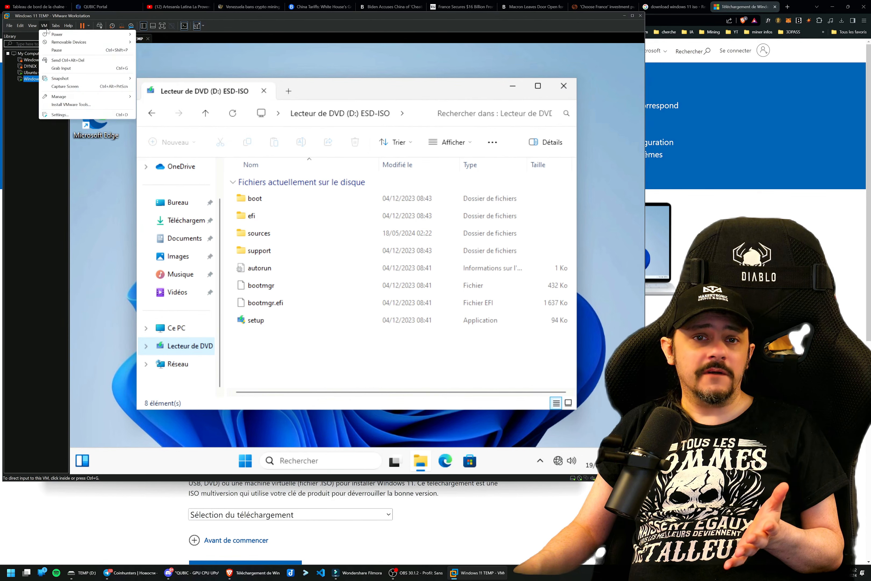
pyautogui.click(71, 105)
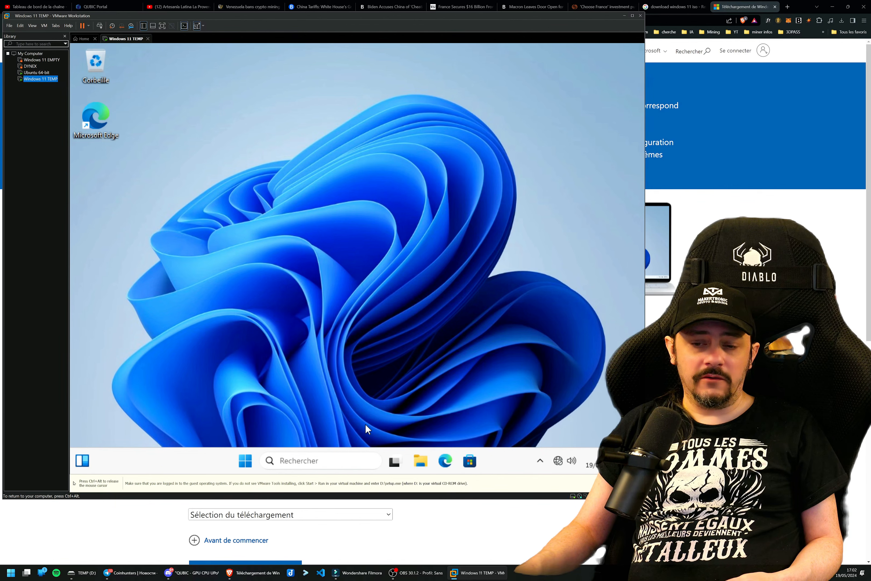
# Open the VMware Tools DVD drive (D:) in the guest and run setup64.exe from its AutoPlay options.
pyautogui.click(419, 460)
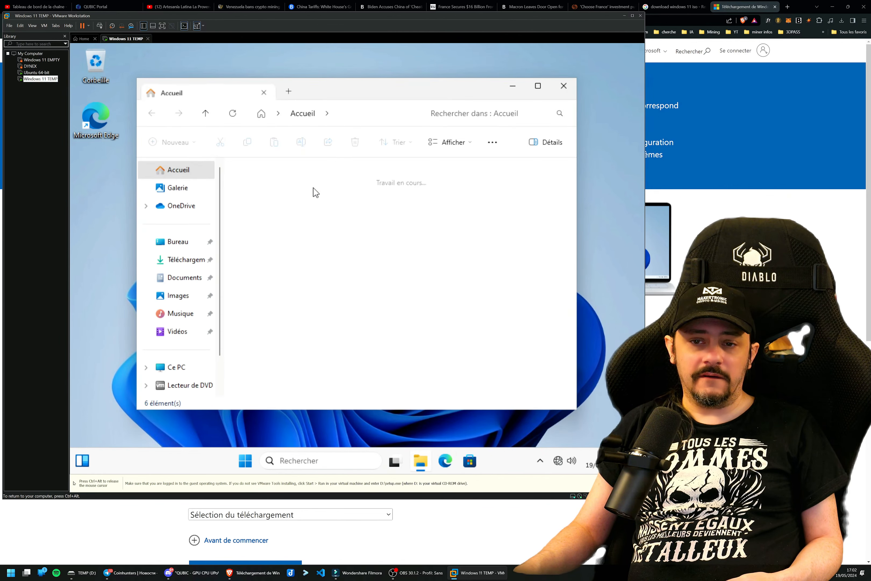
pyautogui.click(193, 384)
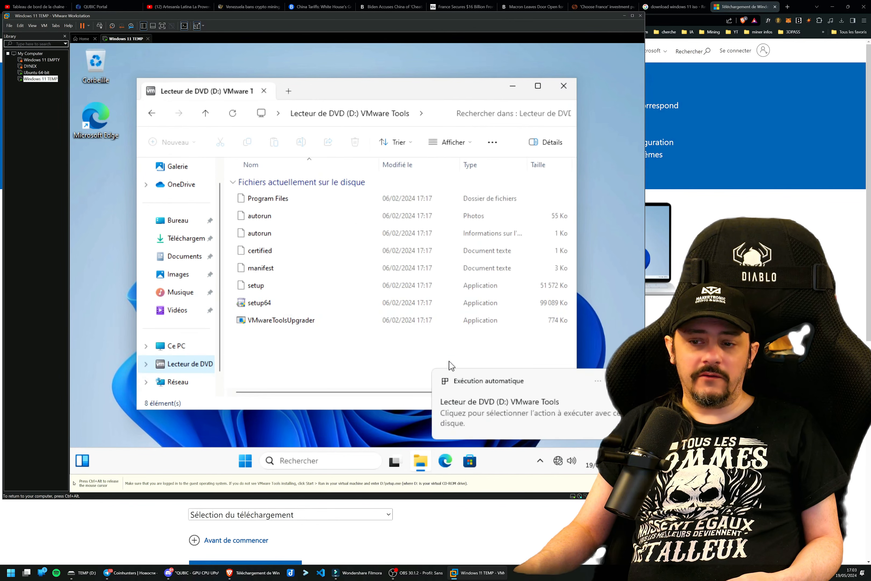
pyautogui.click(497, 409)
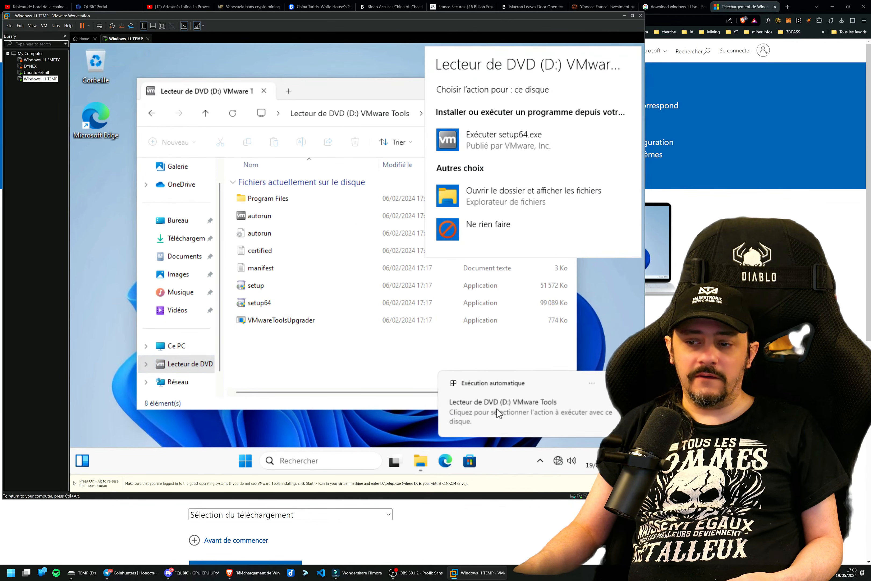
pyautogui.click(488, 148)
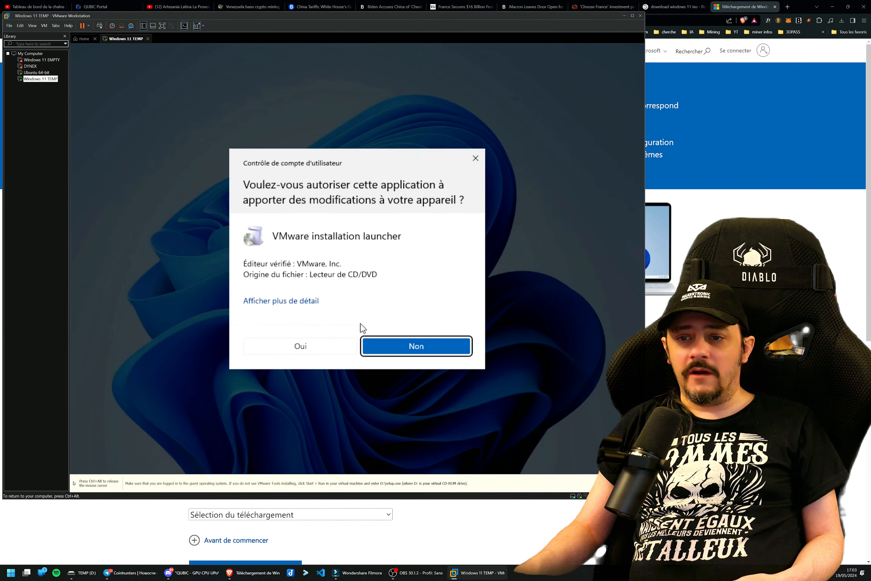
# Go through the VMware Tools setup wizard in the guest and start the installation.
pyautogui.click(317, 341)
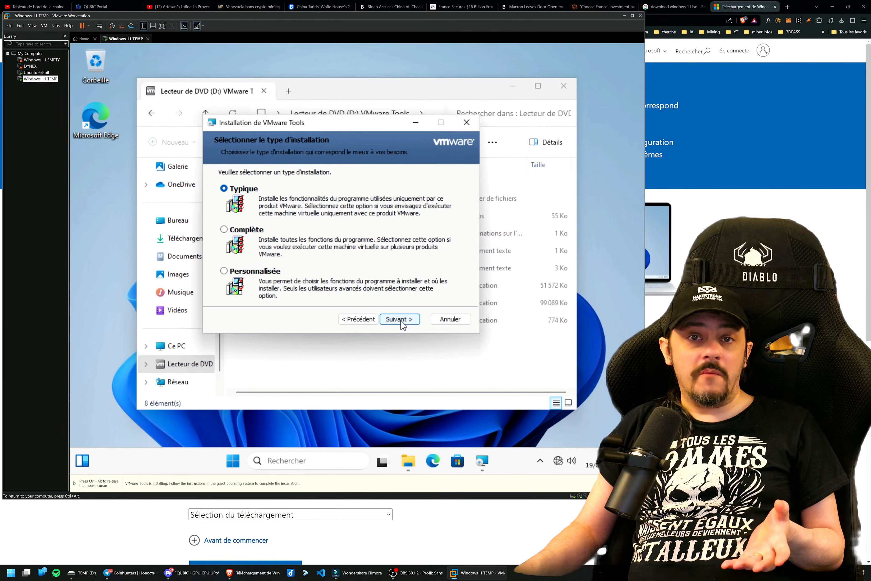
pyautogui.click(401, 319)
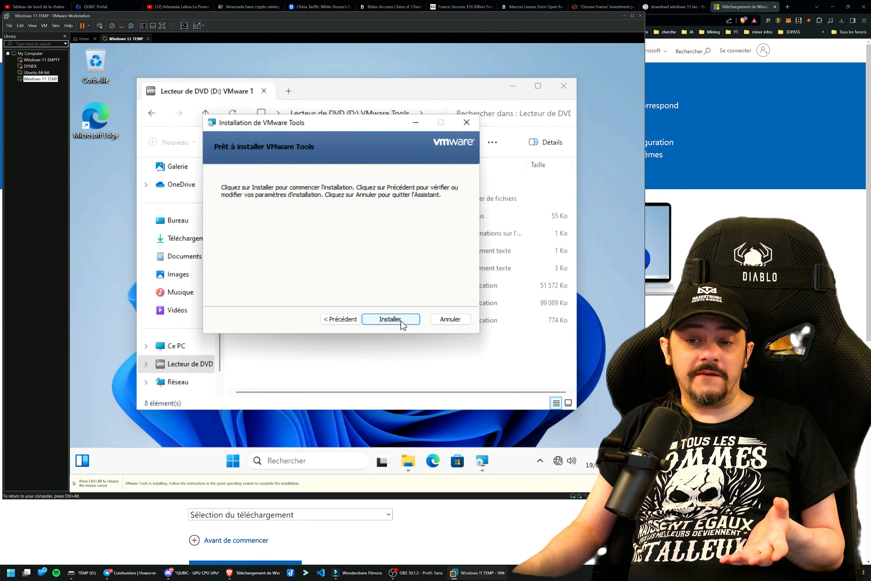
pyautogui.click(401, 320)
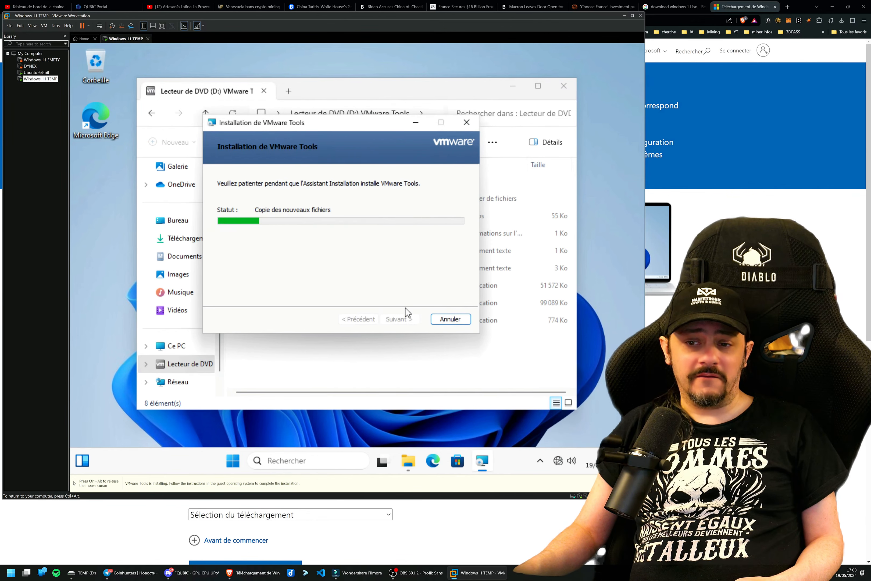
# Examine the management options, including Clone, of the Windows 11 EMPTY virtual machine and close its view.
pyautogui.hotkey('ctrl', 'alt')
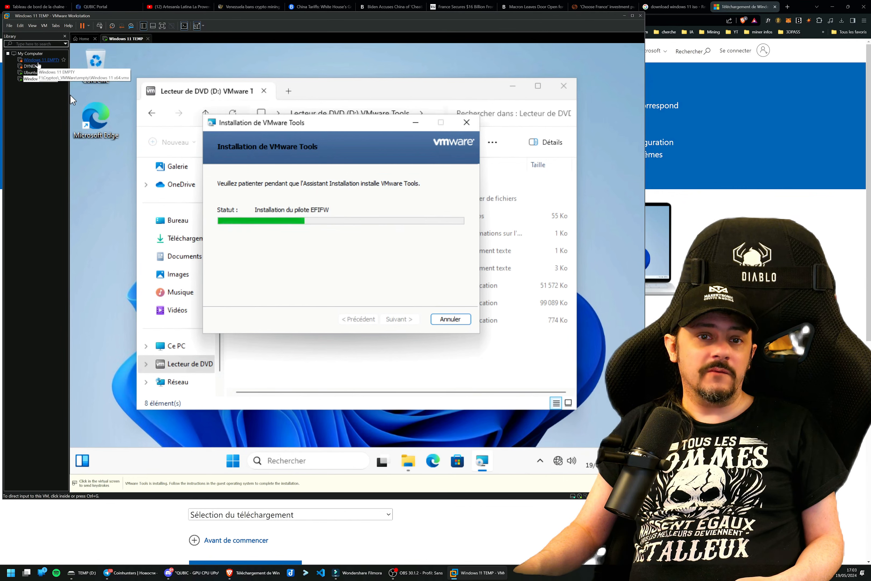
pyautogui.rightClick(38, 63)
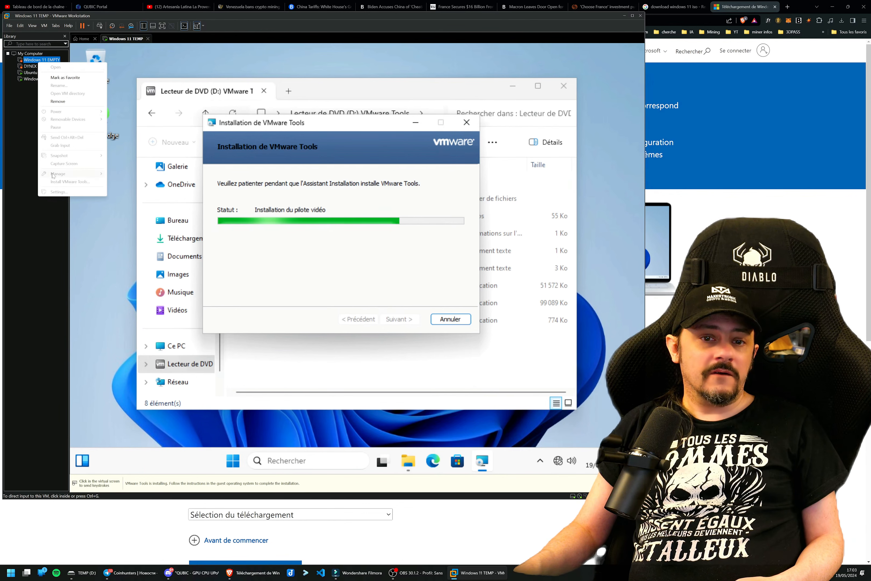
pyautogui.click(19, 140)
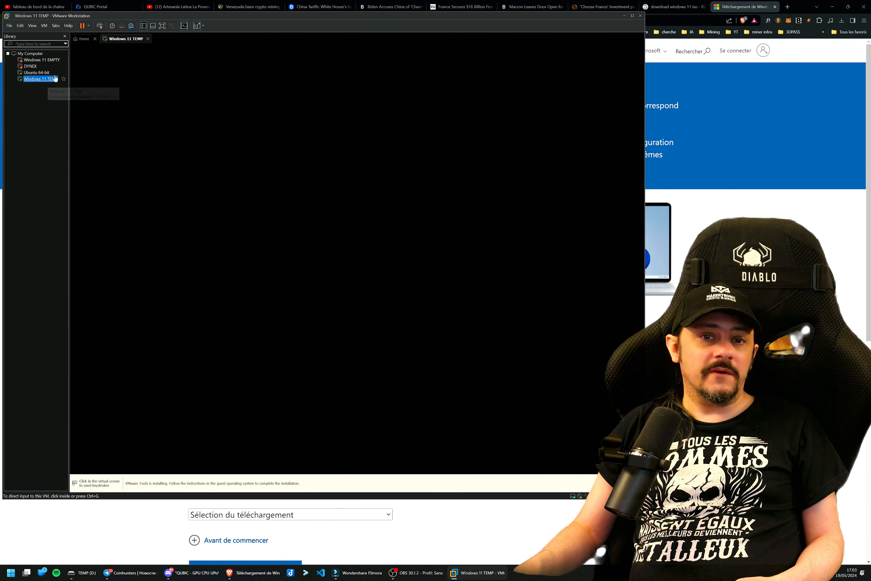
pyautogui.click(50, 63)
pyautogui.rightClick(49, 61)
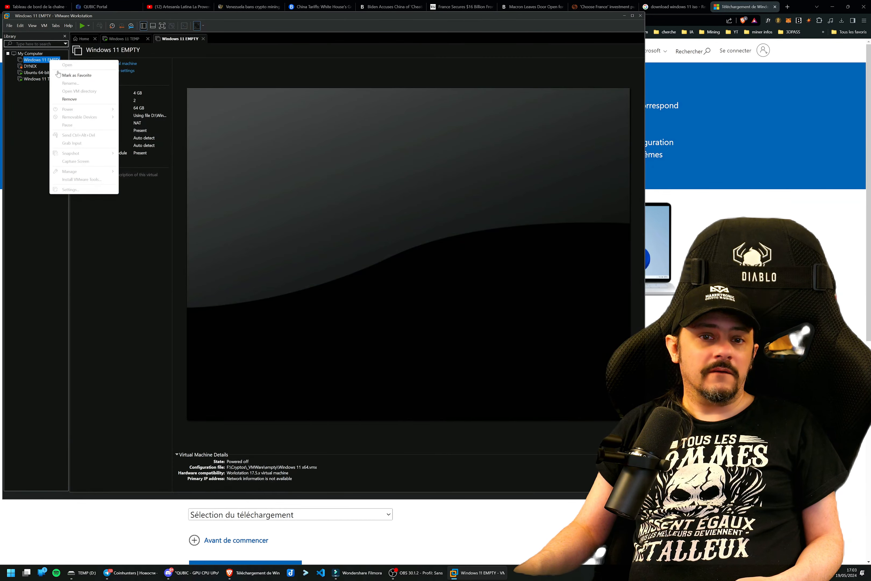
pyautogui.click(36, 140)
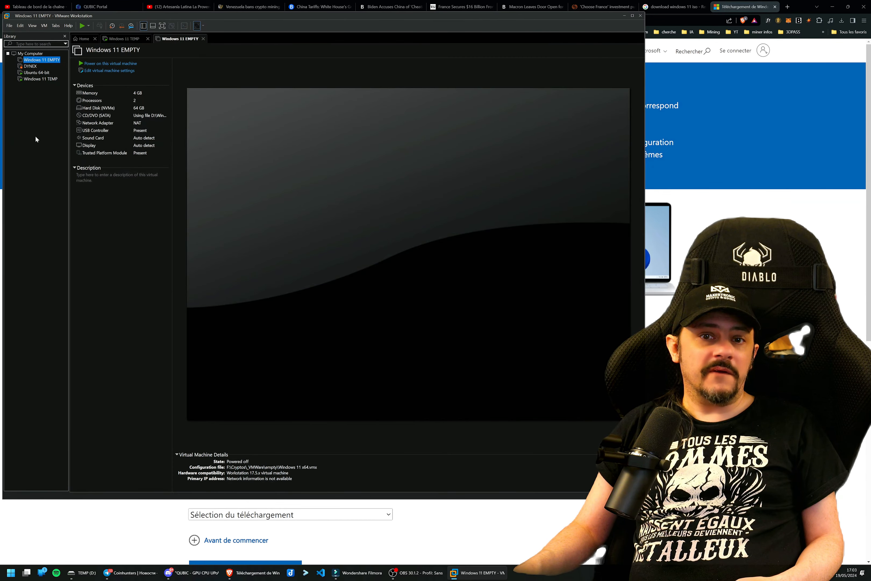
pyautogui.rightClick(37, 60)
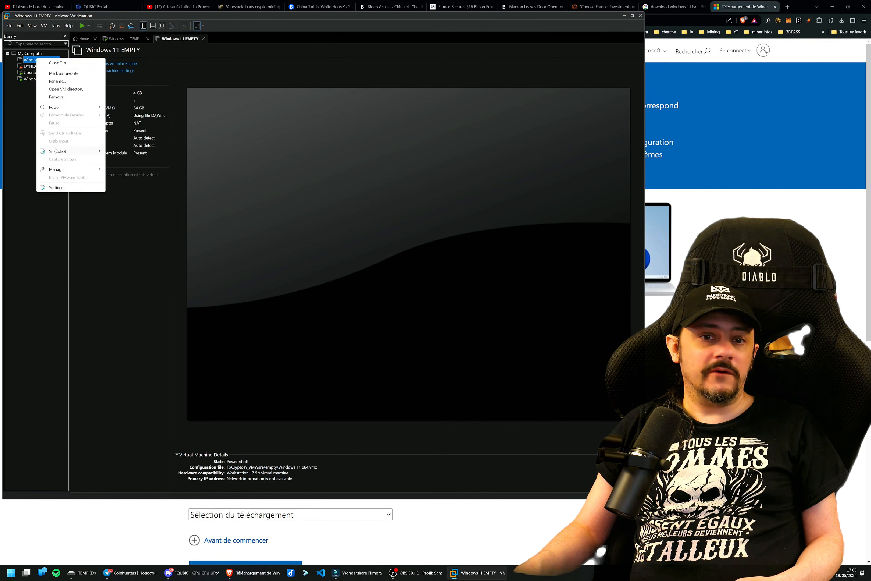
pyautogui.moveTo(55, 169)
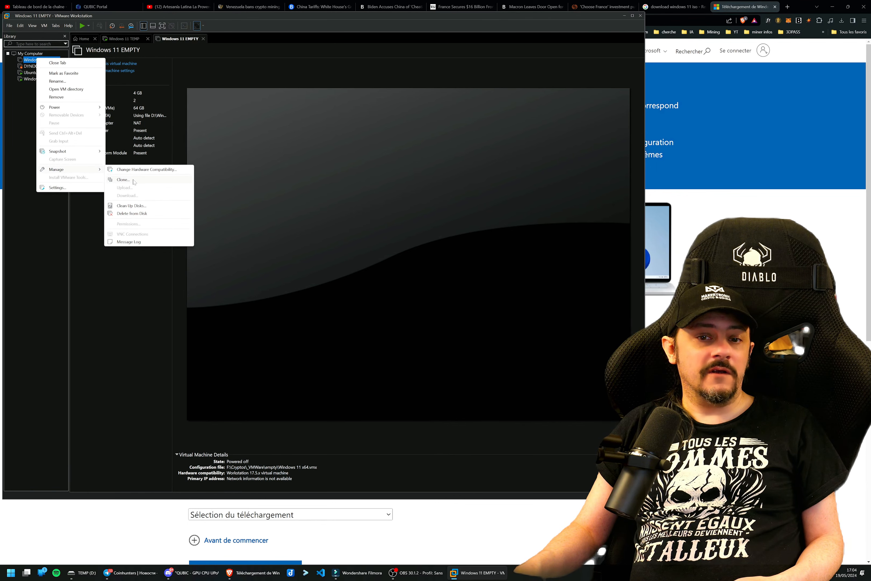
pyautogui.click(189, 41)
pyautogui.click(203, 38)
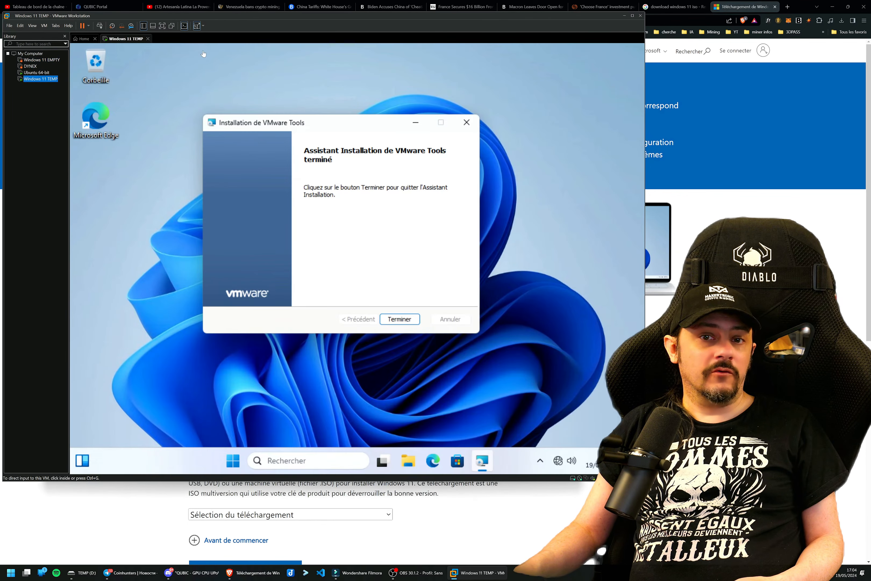
# Finish the VMware Tools setup wizard and restart the Windows 11 TEMP guest.
pyautogui.click(395, 319)
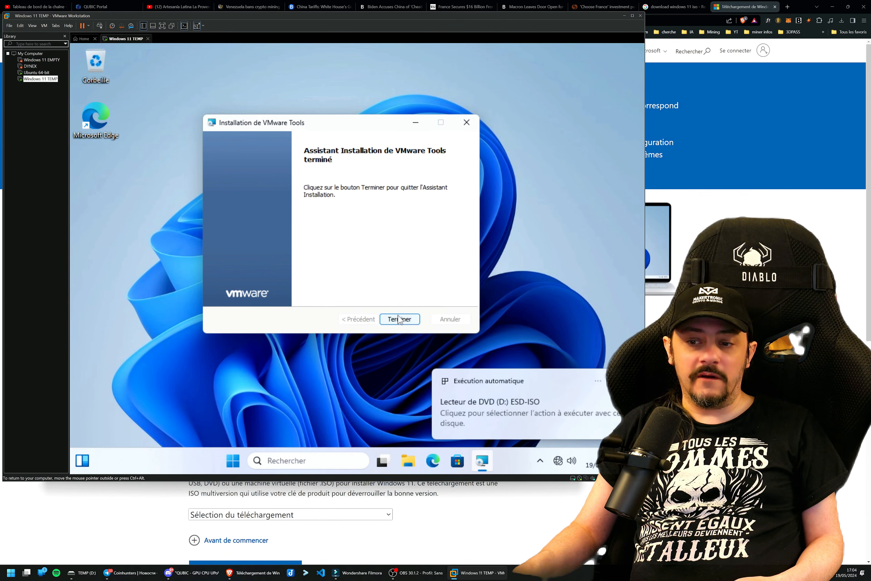
pyautogui.click(331, 279)
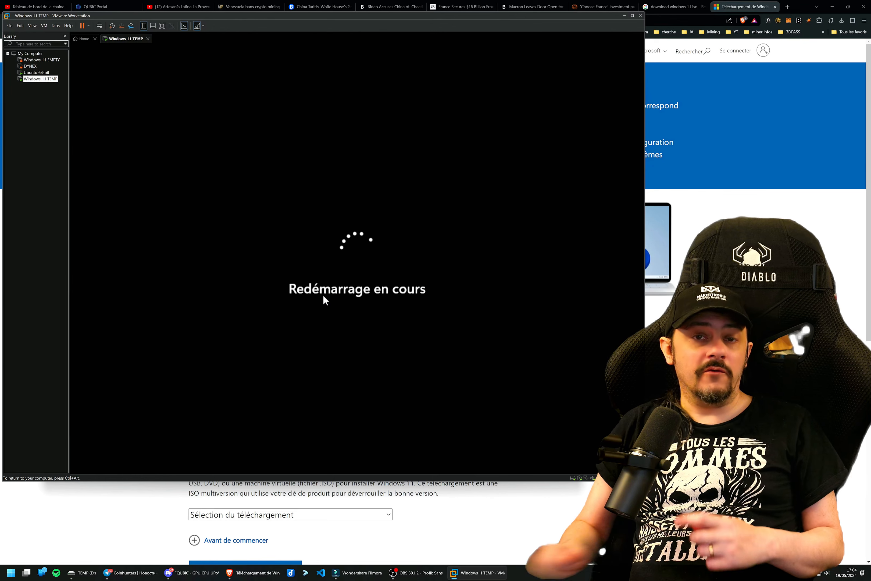
pyautogui.hotkey('ctrl', 'alt')
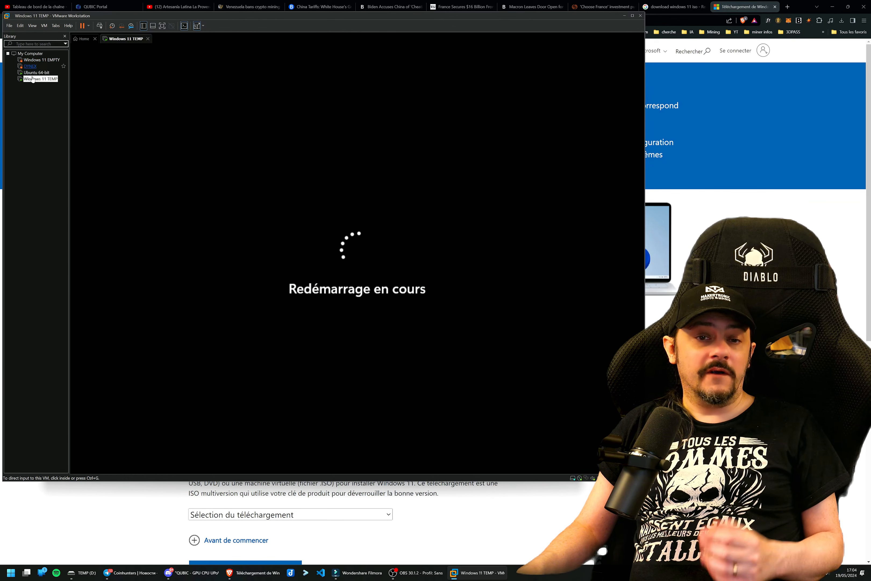
# Sign in to the restarted Windows 11 guest with the local account password.
pyautogui.click(184, 143)
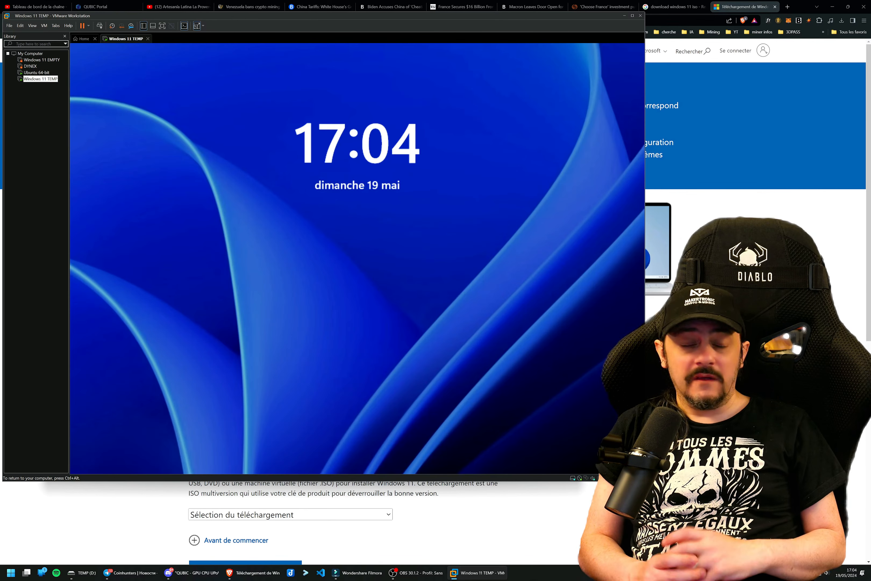
pyautogui.click(345, 230)
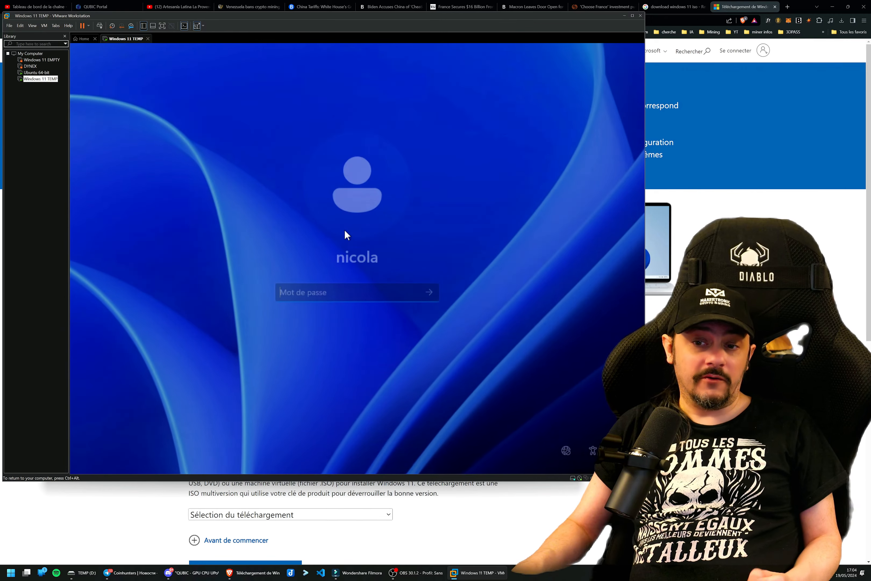
pyautogui.write('••••••')
pyautogui.press('Return')
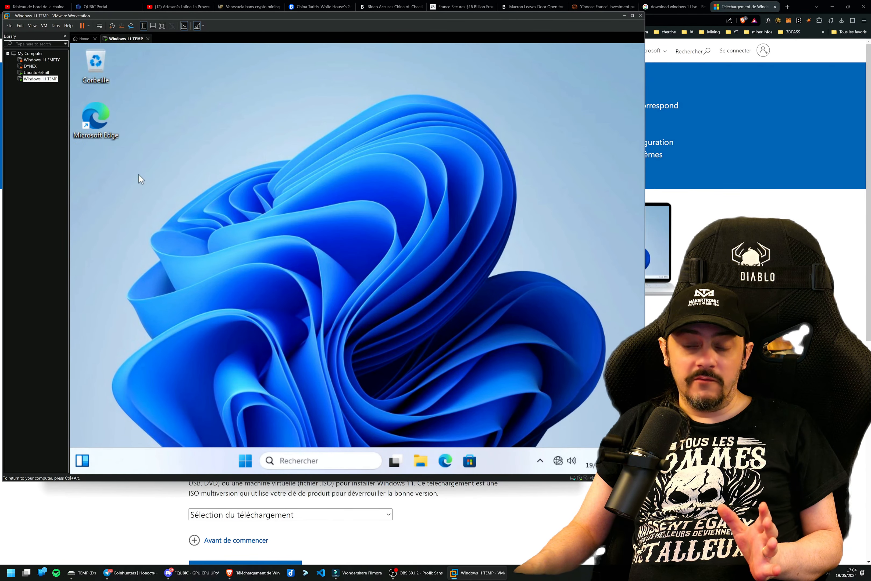
# Connect the network adapter of the Windows 11 TEMP virtual machine and return to the guest desktop.
pyautogui.rightClick(46, 80)
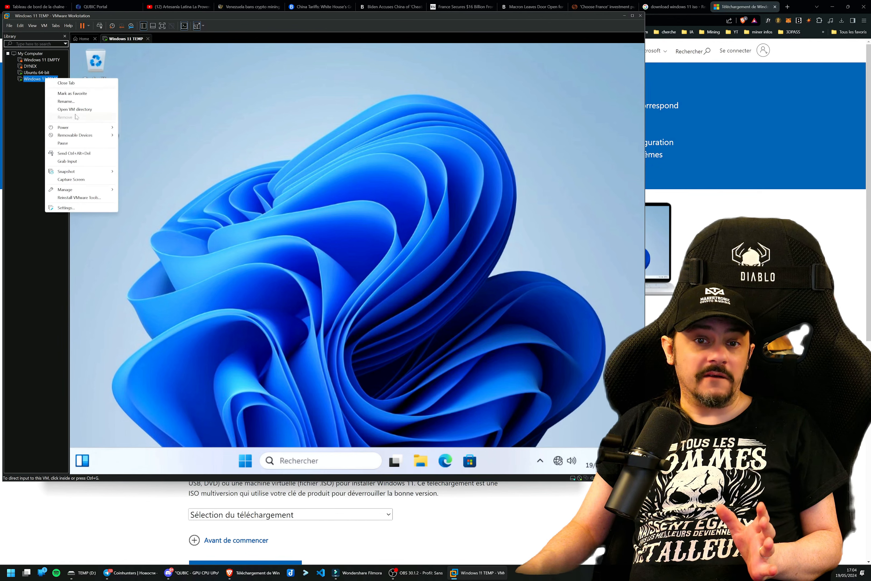
pyautogui.moveTo(78, 134)
pyautogui.moveTo(147, 144)
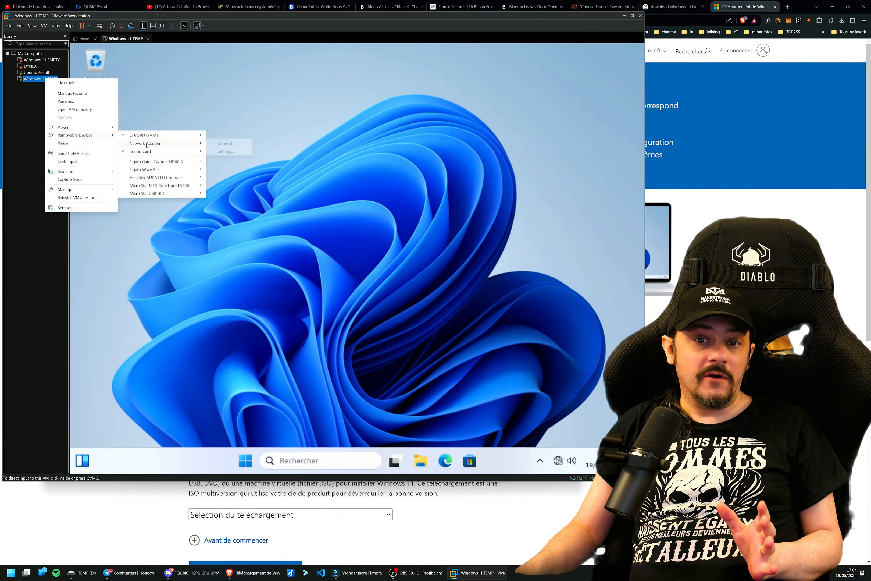
pyautogui.click(232, 145)
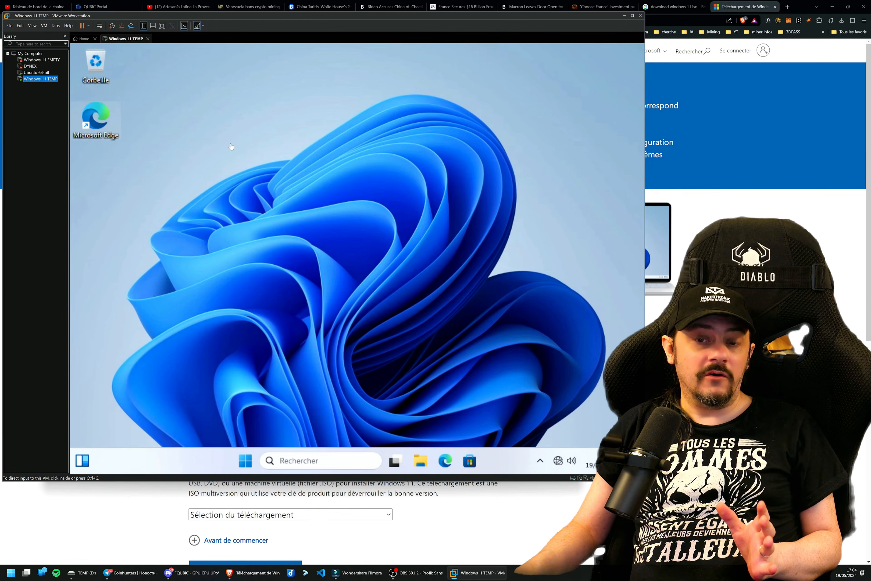
pyautogui.click(279, 285)
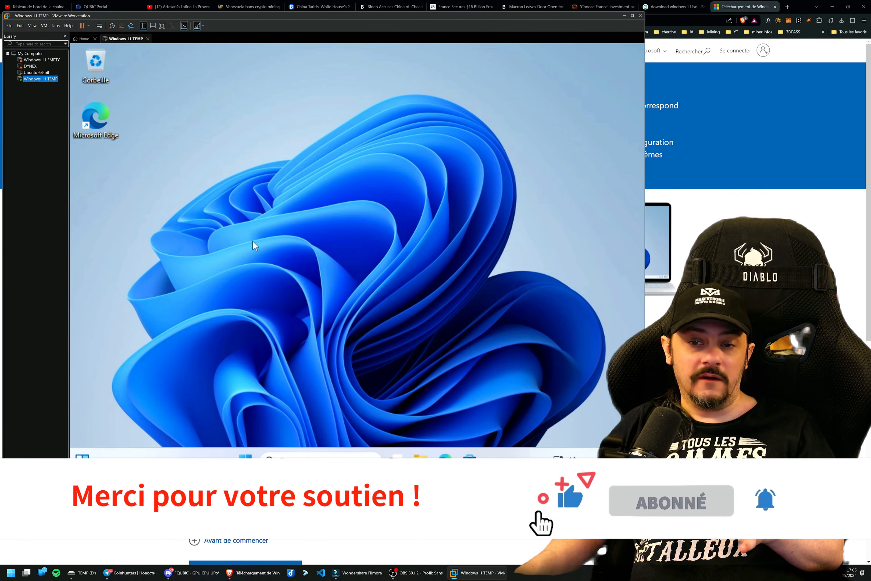
# Open Windows Update in the guest's Settings and start a check for updates.
pyautogui.click(245, 457)
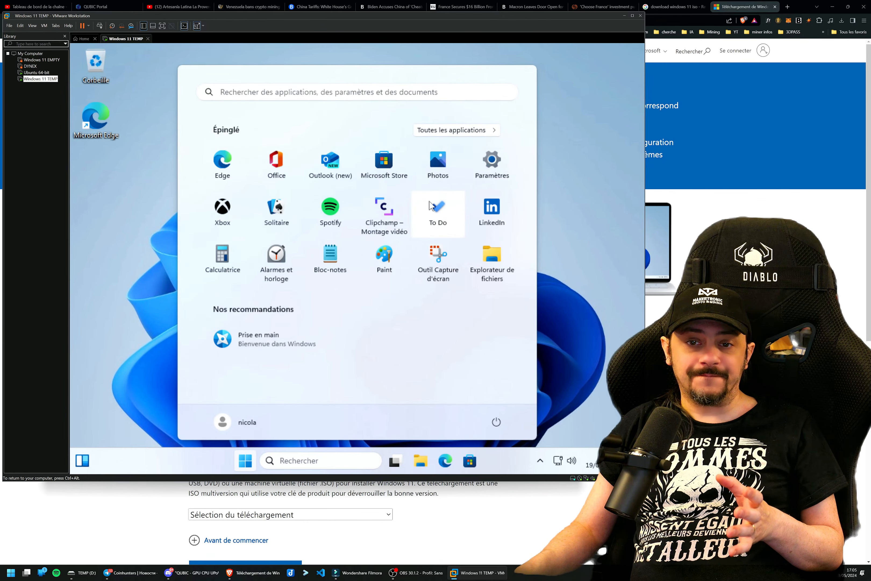
pyautogui.click(508, 161)
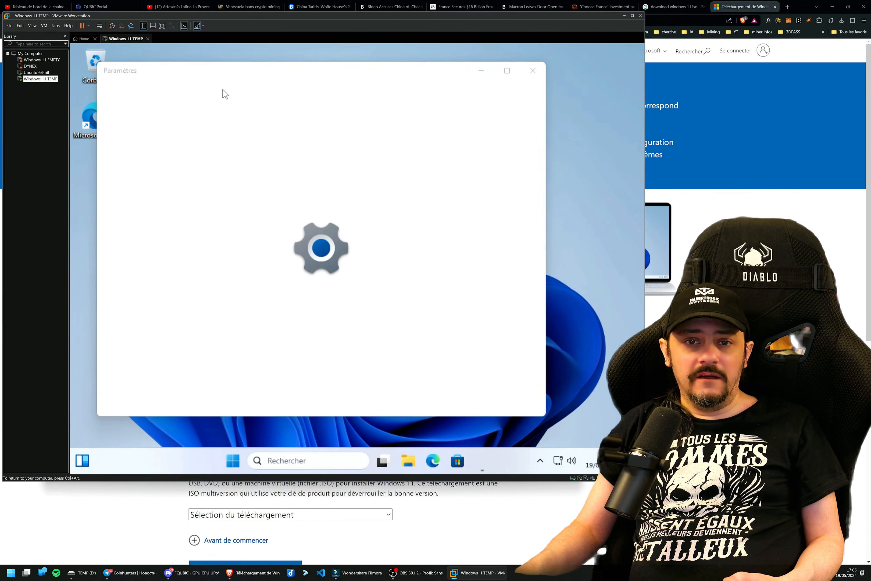
pyautogui.moveTo(221, 69); pyautogui.dragTo(215, 54)
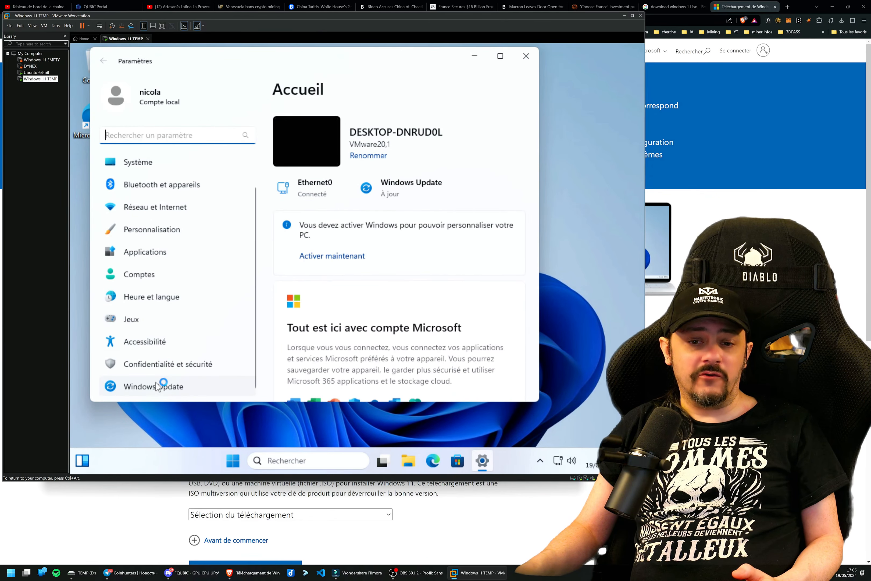
pyautogui.click(156, 384)
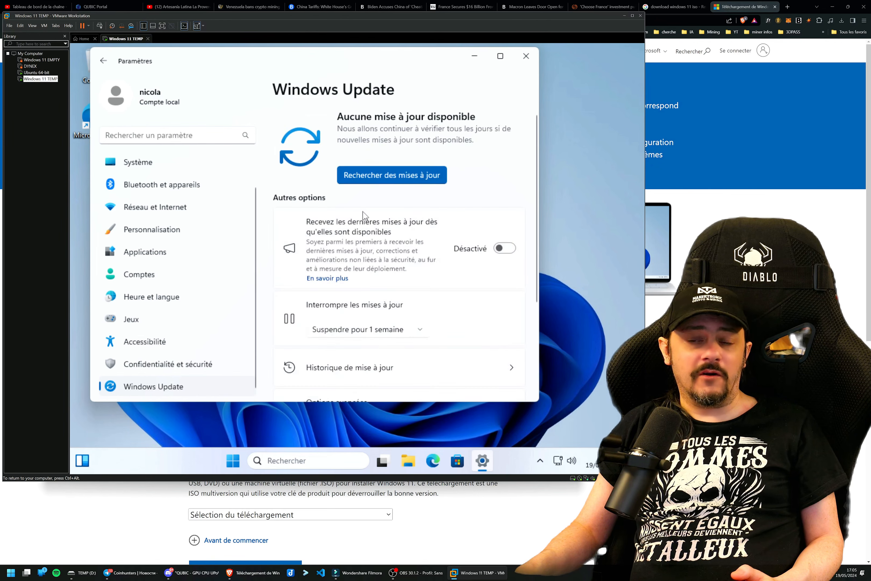
pyautogui.click(415, 178)
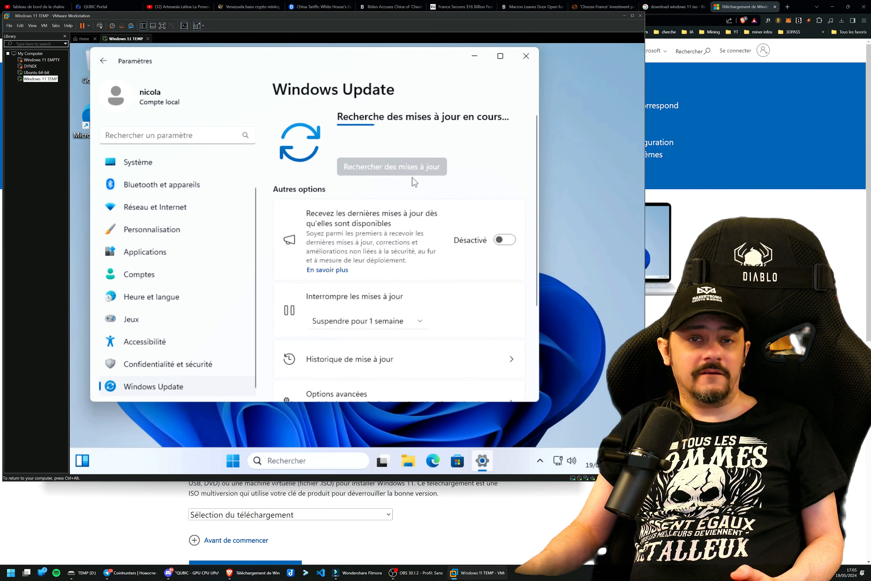